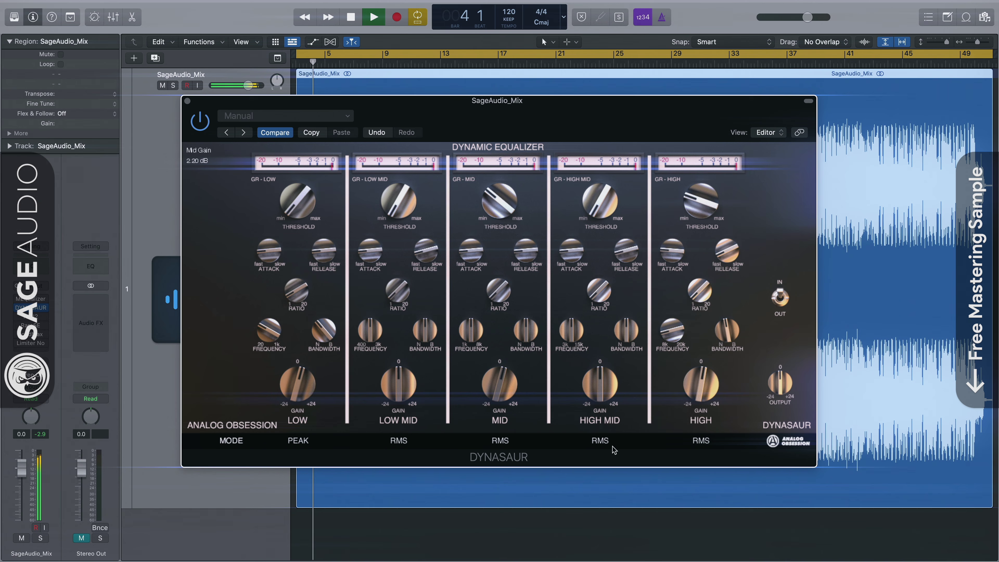
Step: Lower the Dynasaur dynamic EQ window slightly on screen while the mix plays
drag(547, 119, 546, 130)
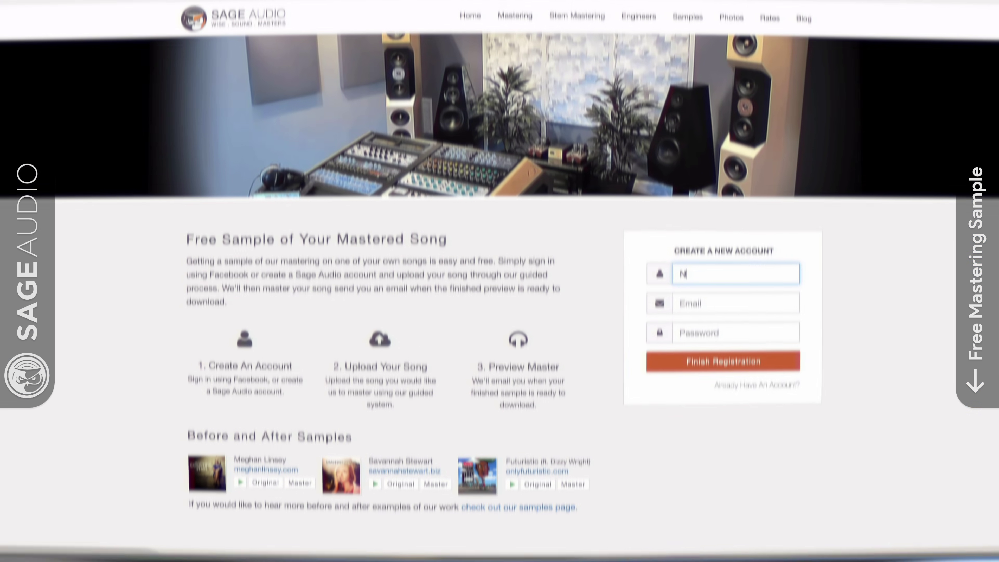
Step: Fill in the Sage Audio registration form with an artist name, e-mail address and password
text(ewArtis)
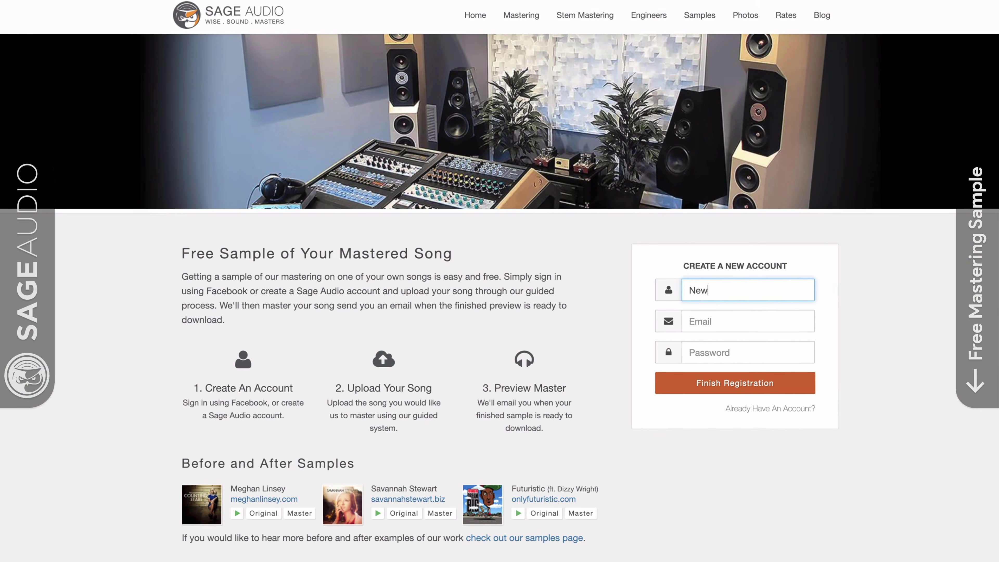
text(t)
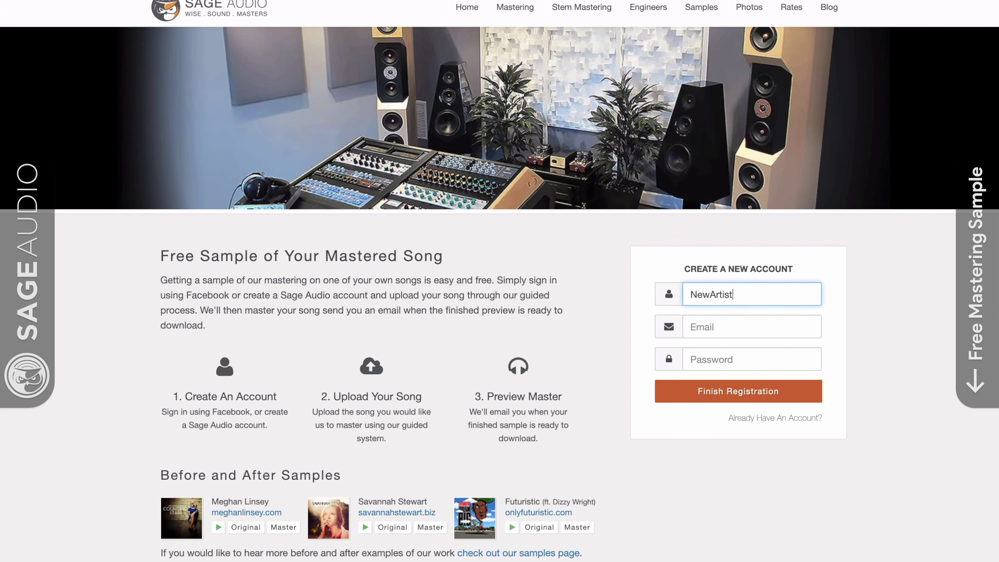
key(Tab)
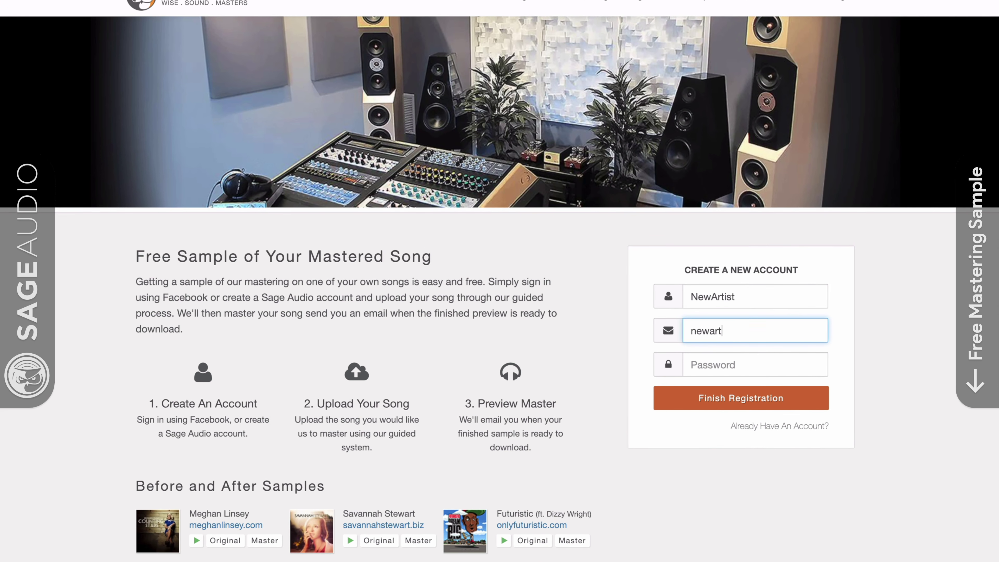
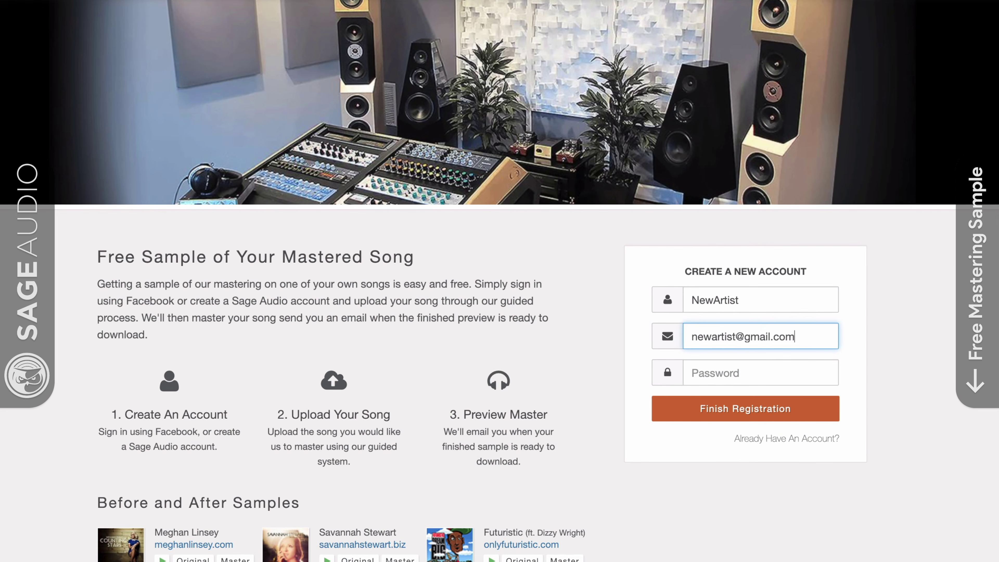
key(Tab)
text(p)
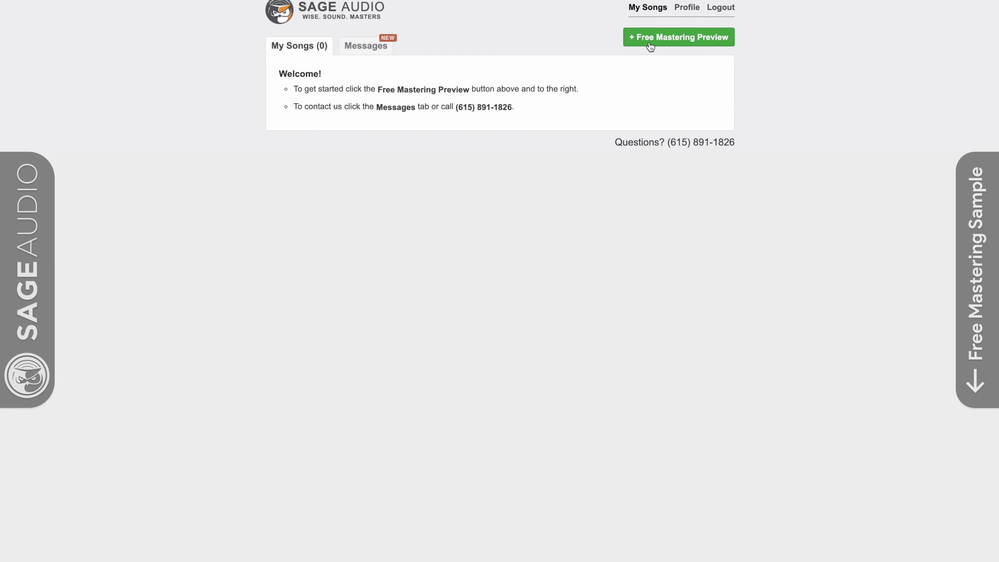
Step: Start a free mastering preview and enter 'New Song' as the song name
click(651, 47)
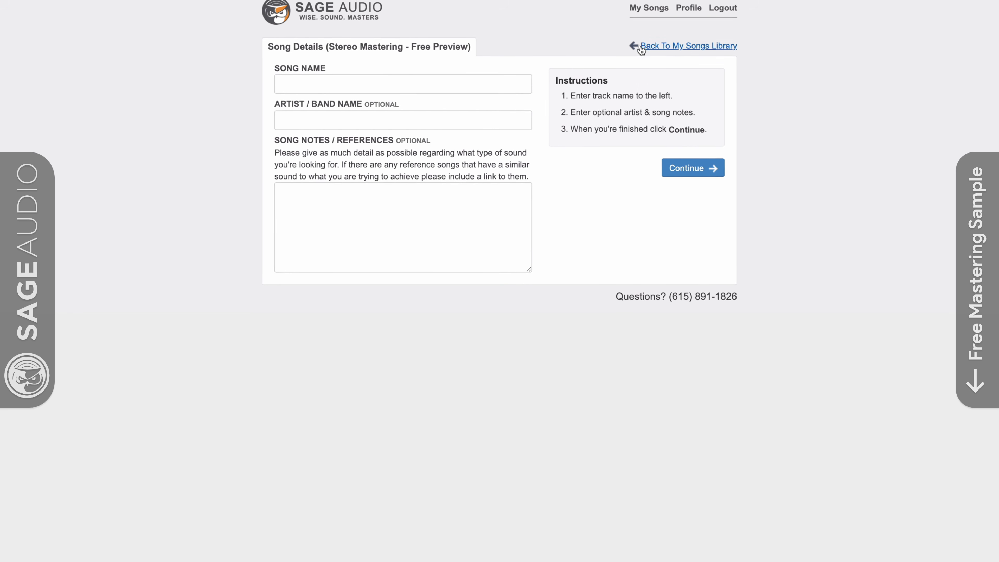
click(497, 90)
text(New Song)
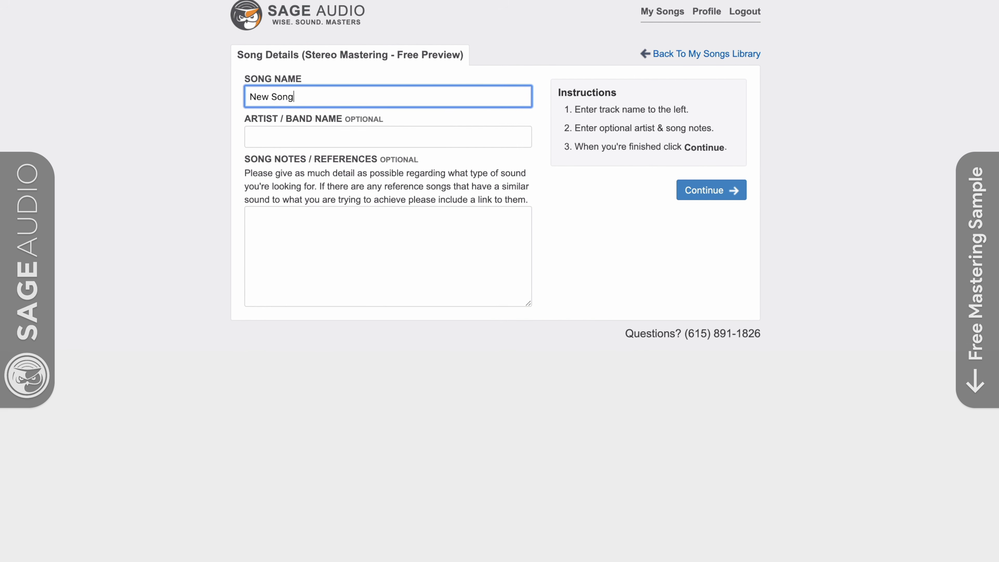
key(Tab)
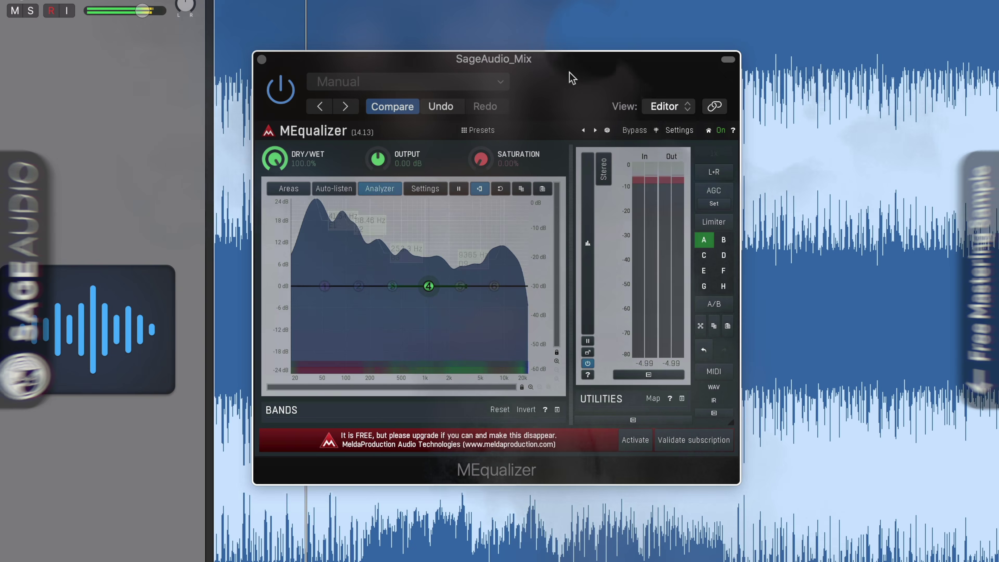
Step: Set MEqualizer's frequency-area overlay to Empty and toggle auto-listen
drag(572, 77, 570, 86)
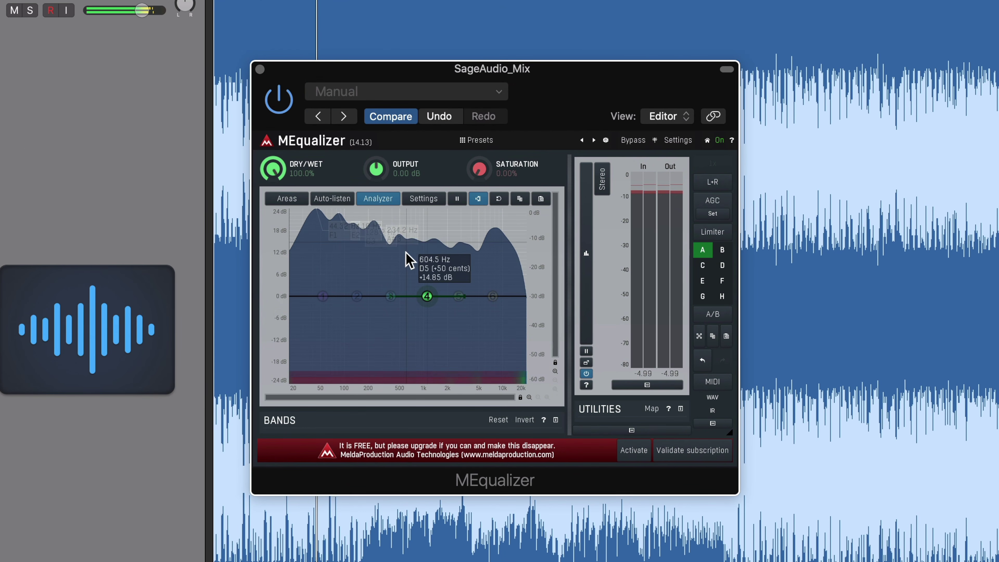
click(282, 200)
click(281, 200)
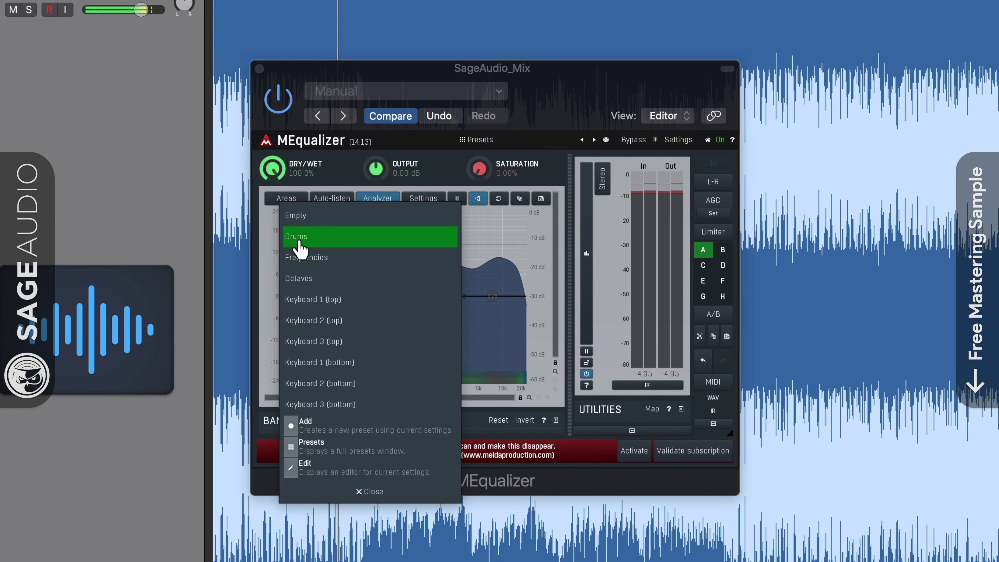
click(301, 219)
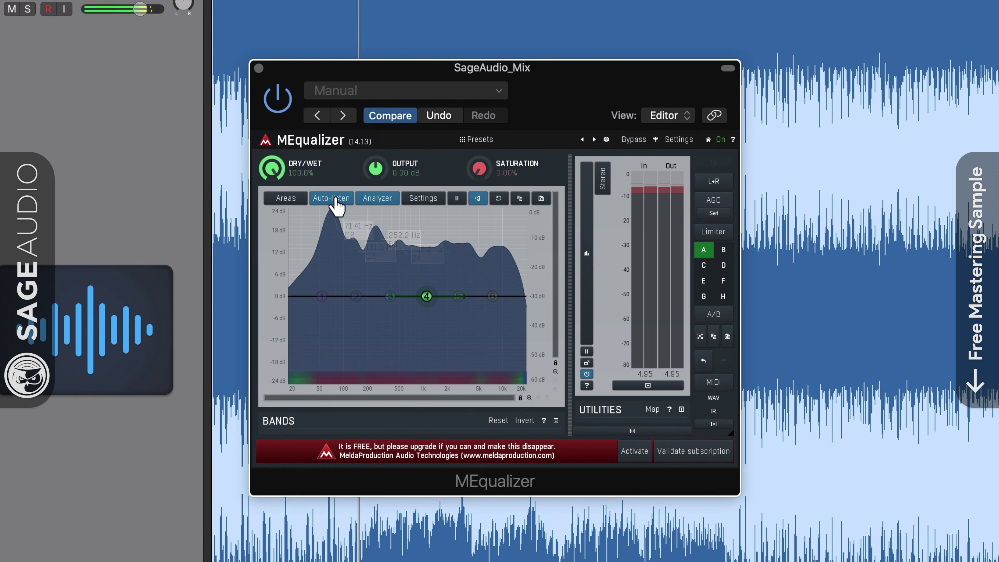
click(333, 199)
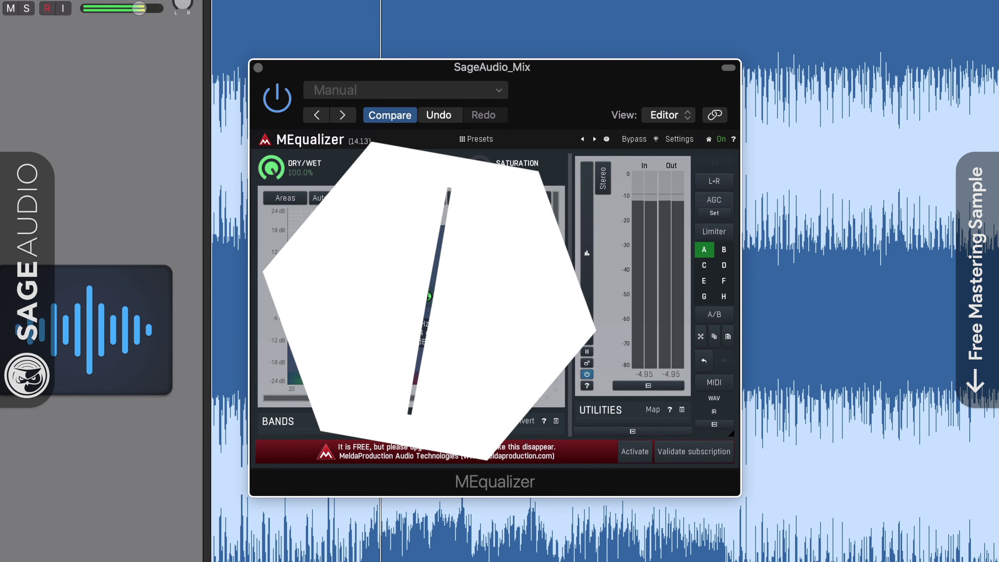
Step: Sweep band 4 around 1 kHz, switch to Mid + Side mode, and open band 1's settings
mouse_move(426, 297)
mouse_down()
mouse_move(423, 309)
mouse_move(384, 304)
mouse_move(430, 311)
mouse_move(342, 309)
mouse_move(439, 307)
mouse_move(434, 296)
mouse_up()
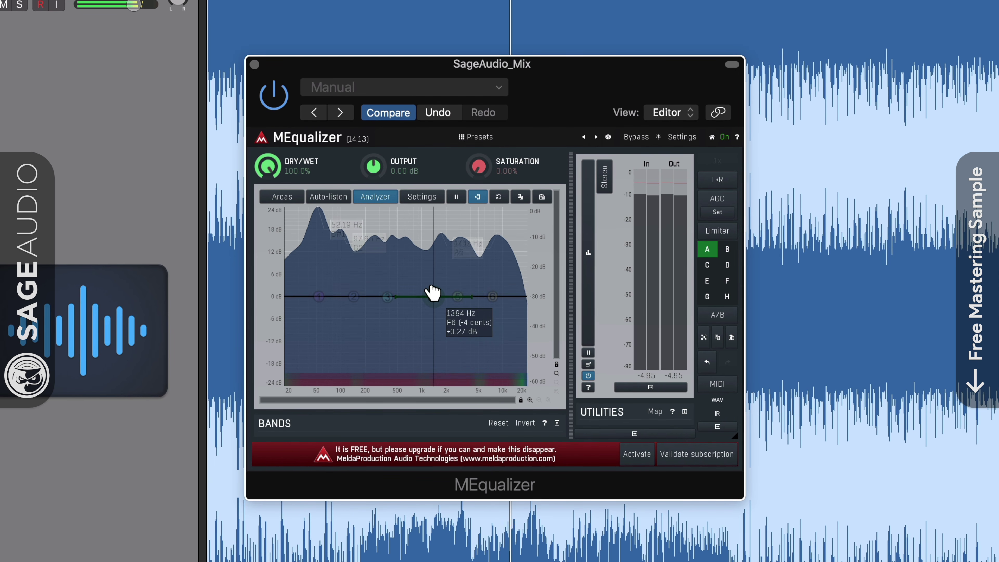
mouse_move(433, 296)
mouse_down()
mouse_move(435, 327)
mouse_move(430, 296)
mouse_up()
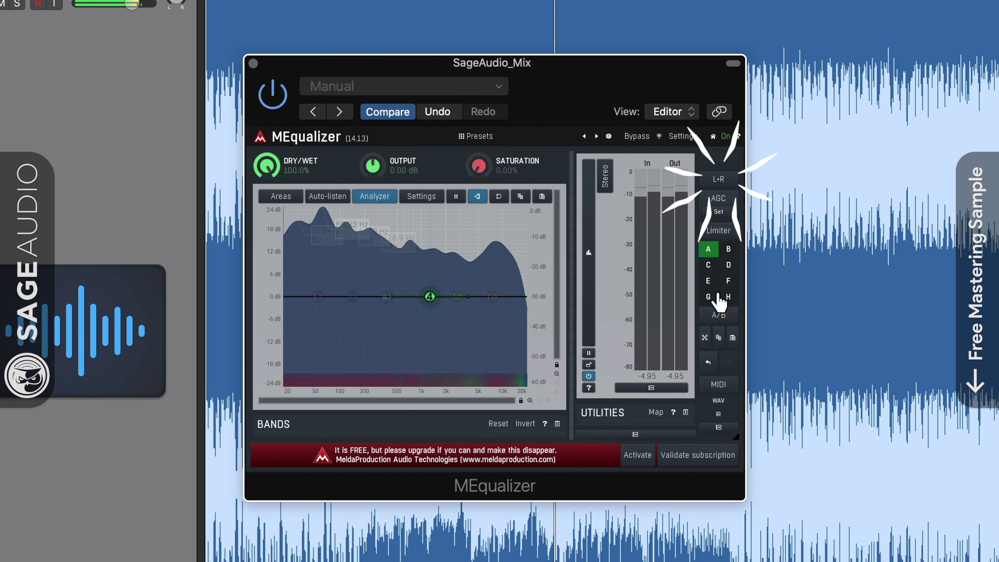
click(715, 180)
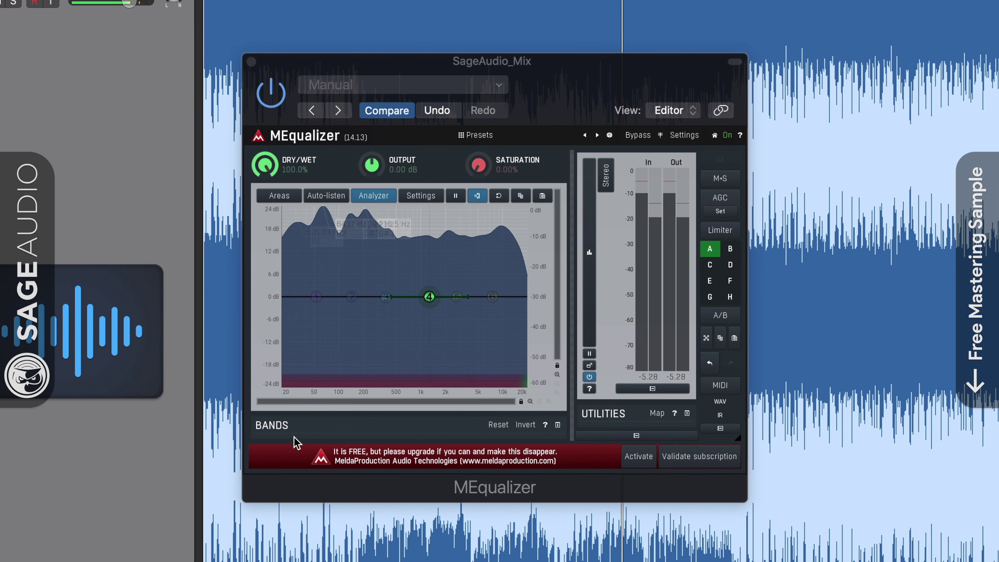
double_click(314, 299)
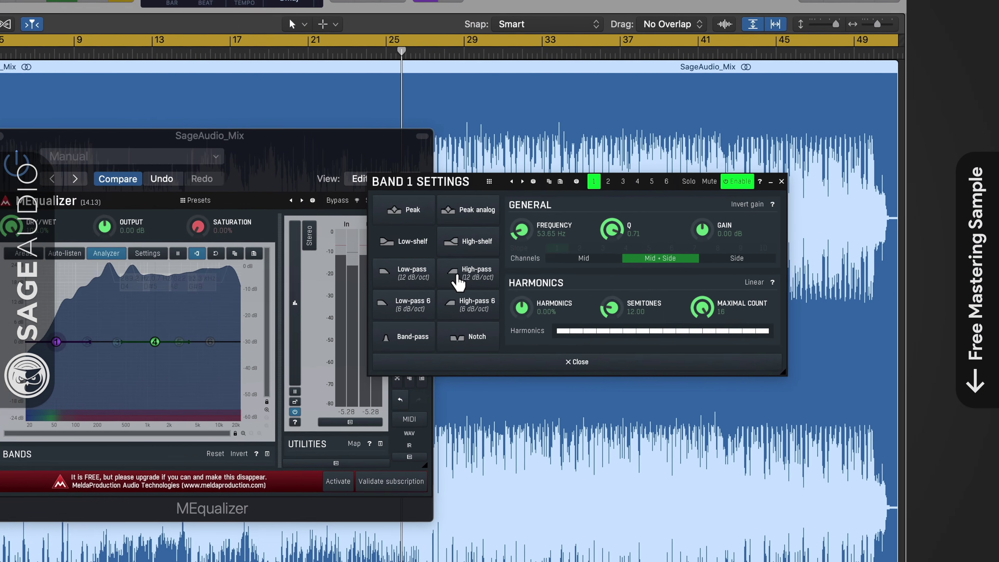
Step: Make band 1 a 36 dB/oct Side high-pass; cut band 4's Side about 3 dB near 1.9 kHz
click(457, 282)
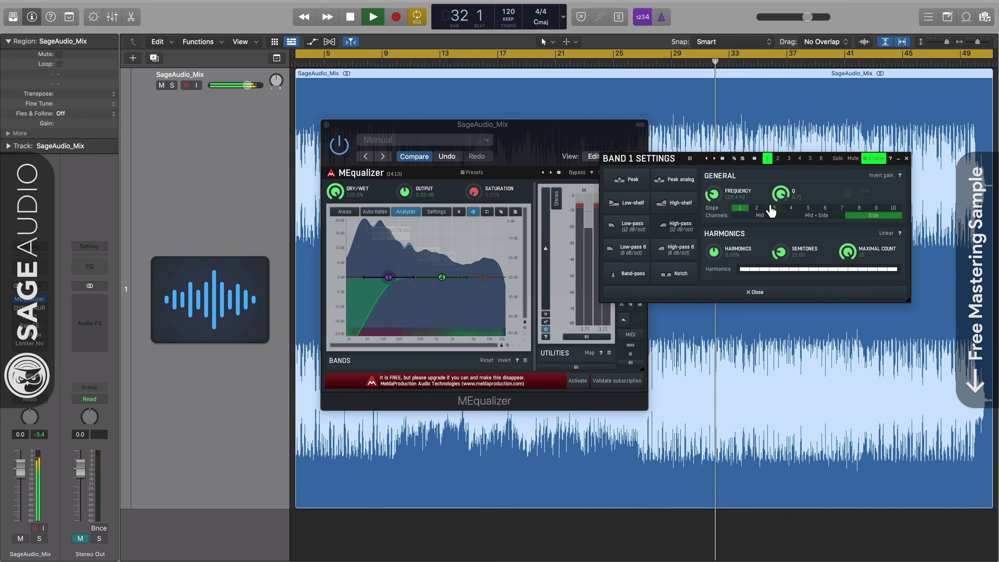
click(542, 262)
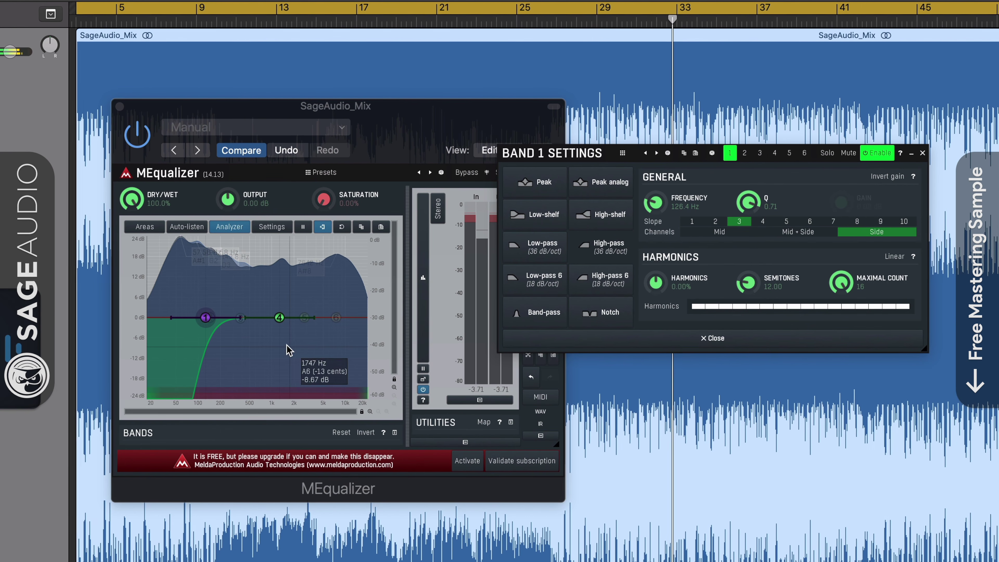
click(281, 324)
mouse_move(280, 324)
mouse_down()
mouse_move(299, 329)
mouse_move(291, 332)
mouse_up()
click(868, 233)
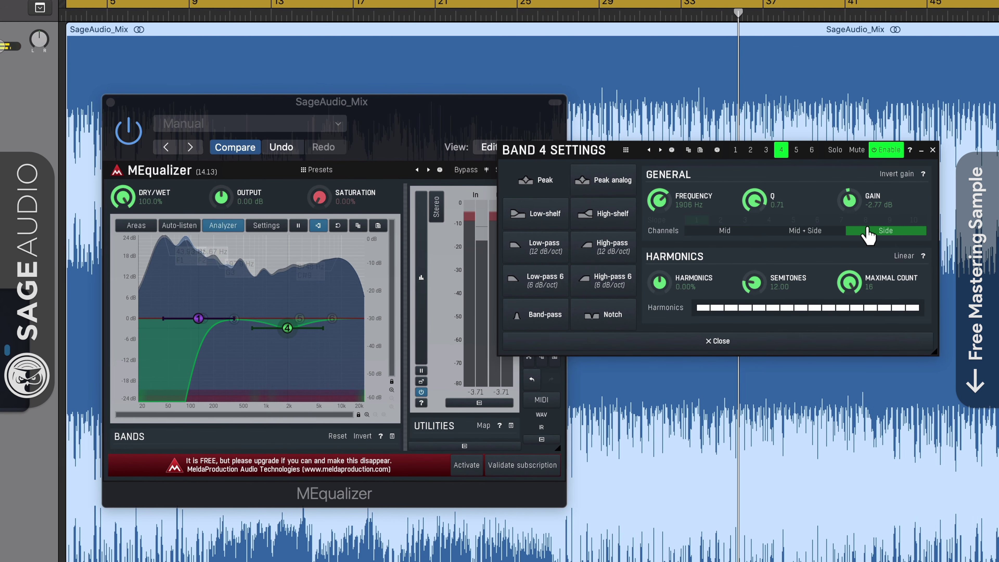
drag(288, 329, 290, 332)
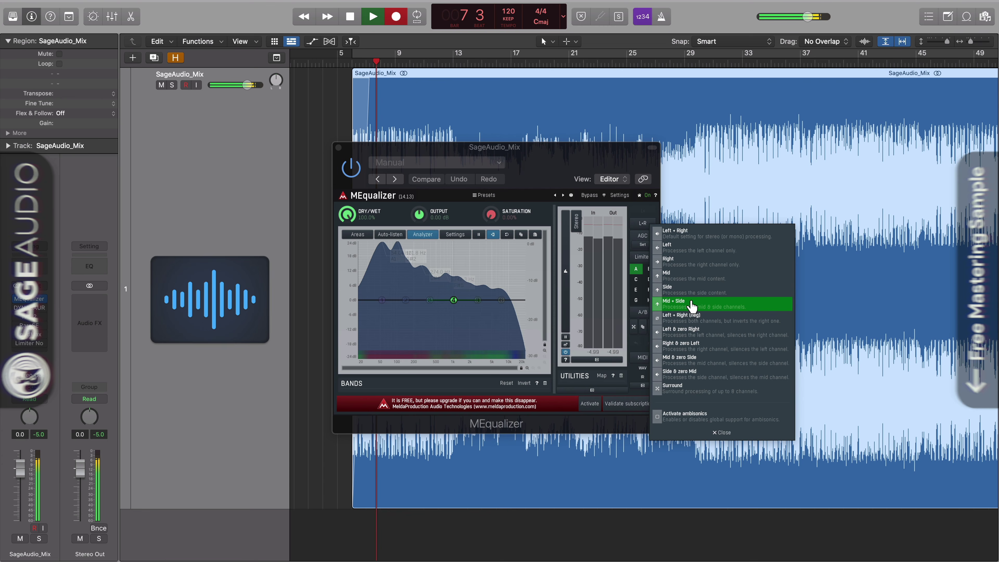
Step: Make band 1 a 12 dB/oct Side-only high-pass at about 154 Hz, soloing it to audition
click(691, 305)
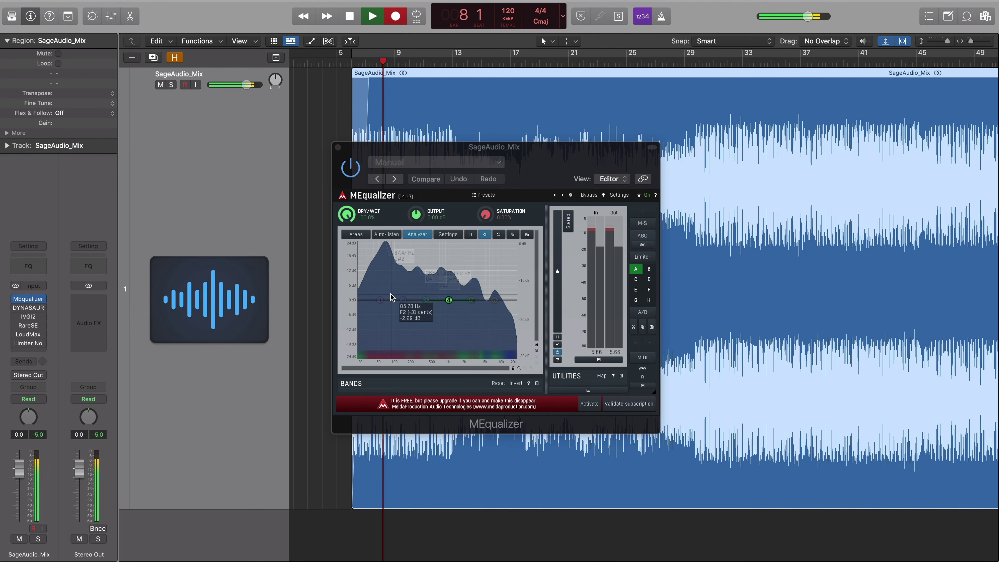
drag(380, 300, 379, 300)
double_click(380, 301)
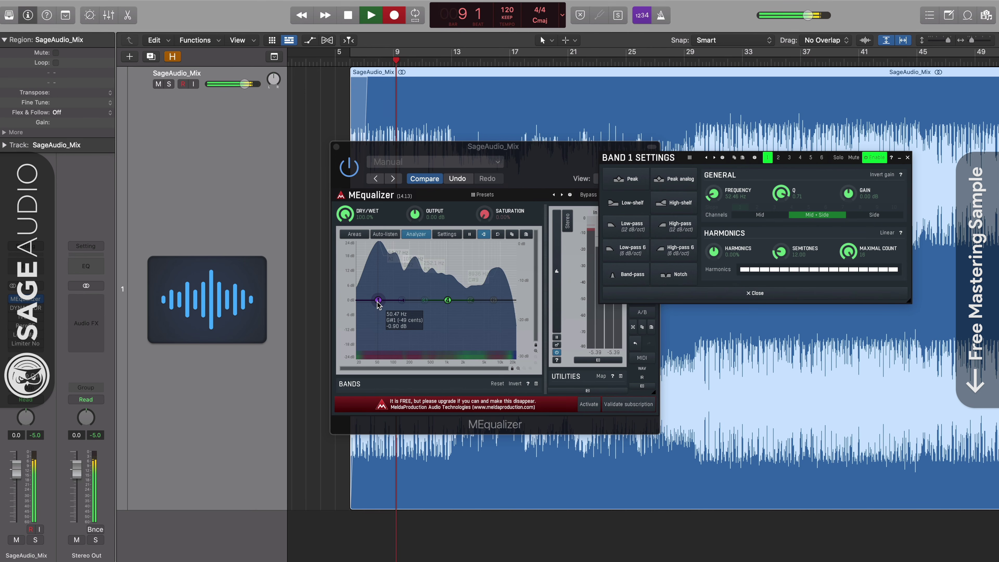
click(685, 233)
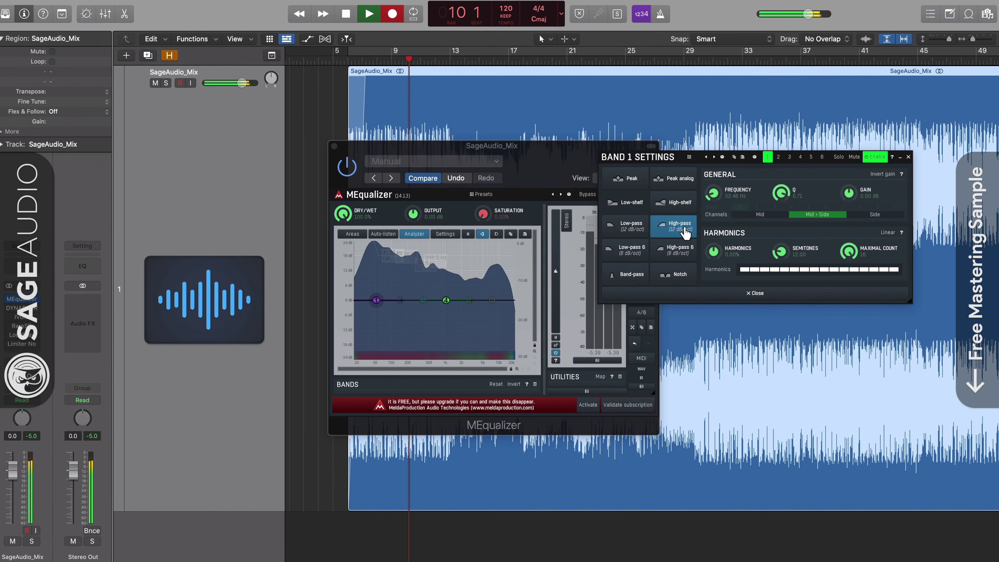
click(888, 216)
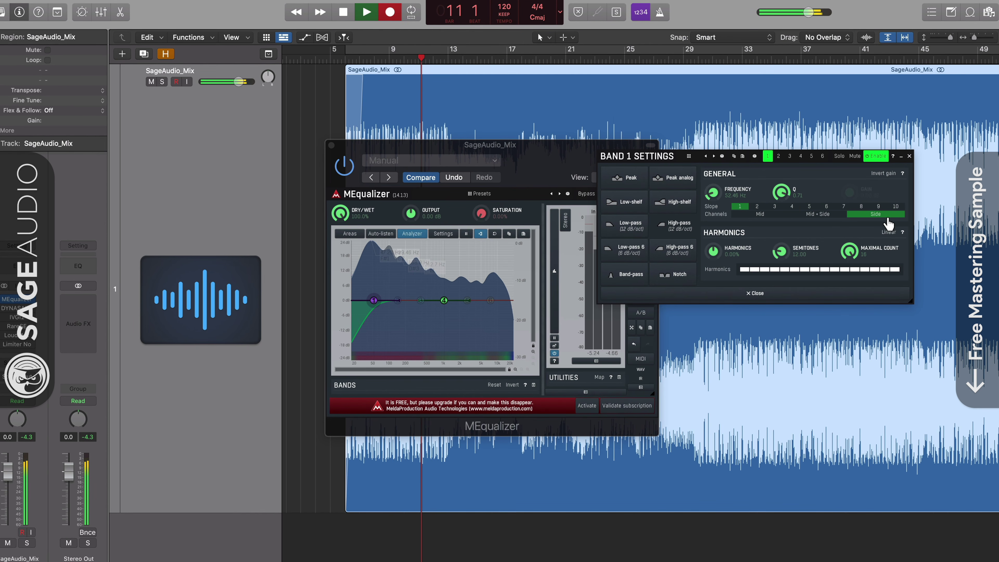
drag(726, 199, 726, 186)
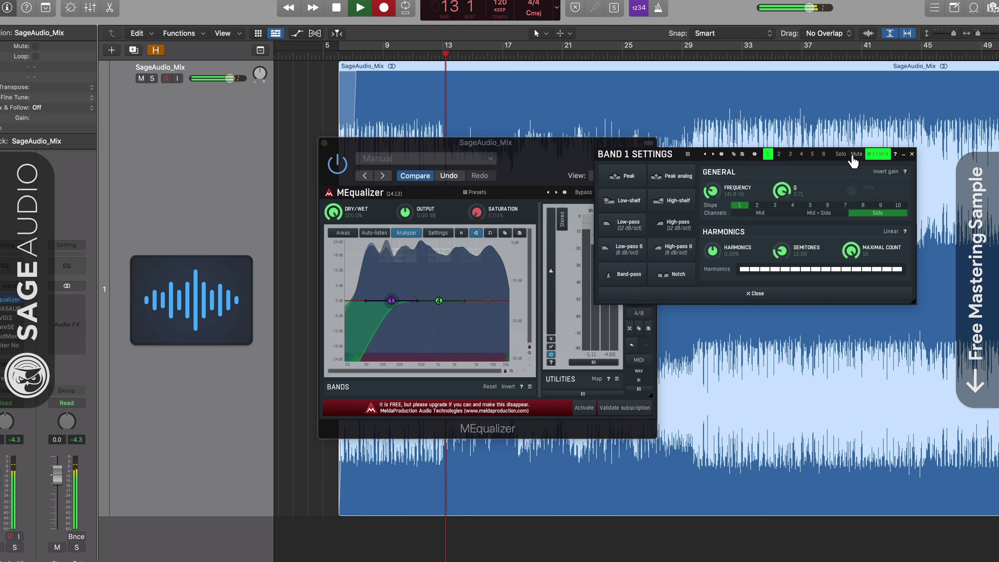
click(841, 155)
click(842, 154)
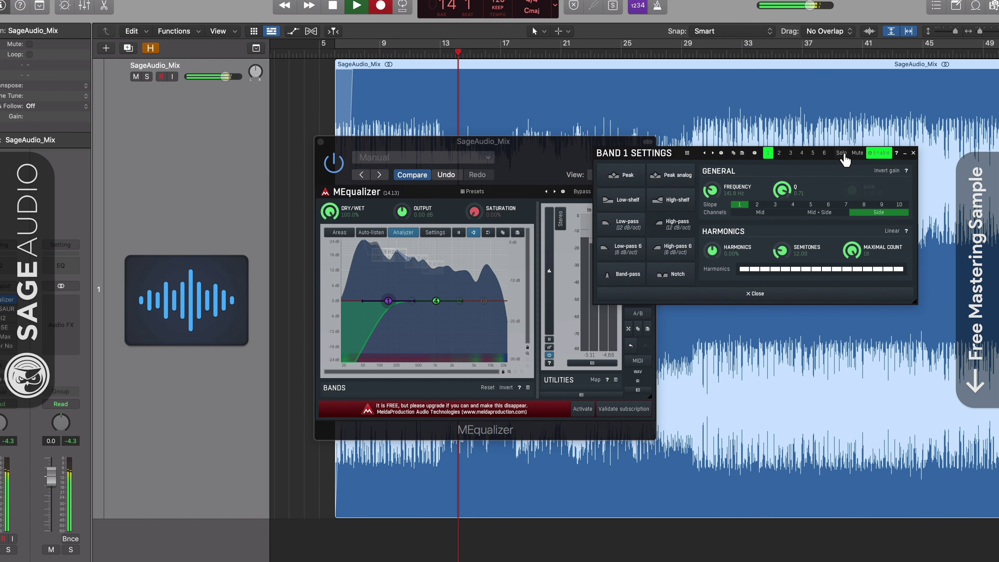
click(841, 153)
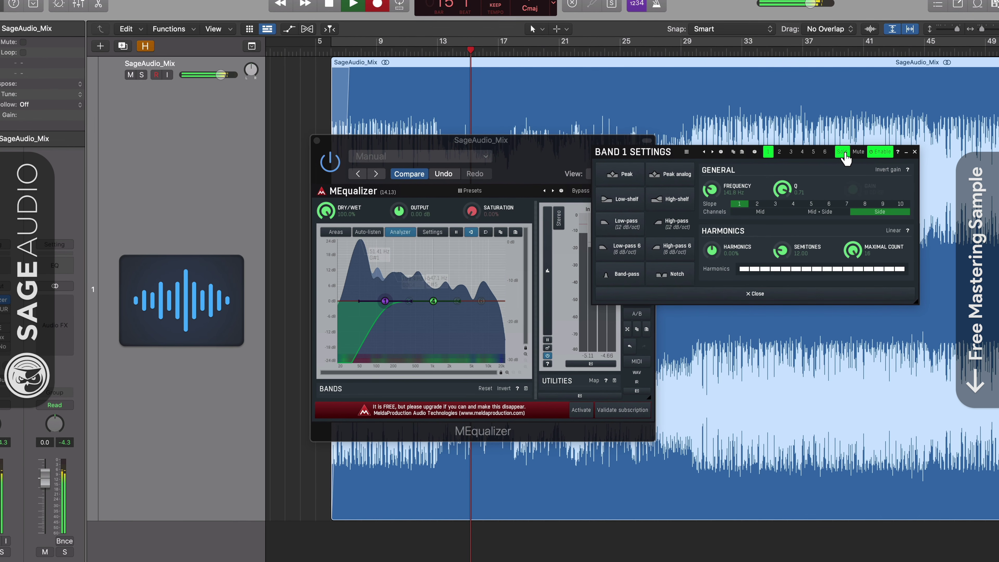
click(842, 153)
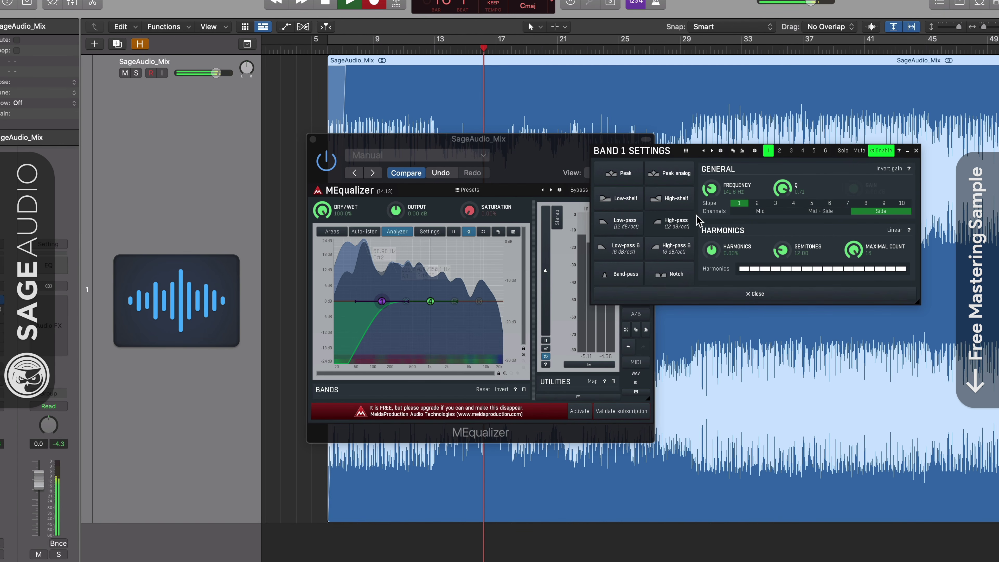
click(673, 292)
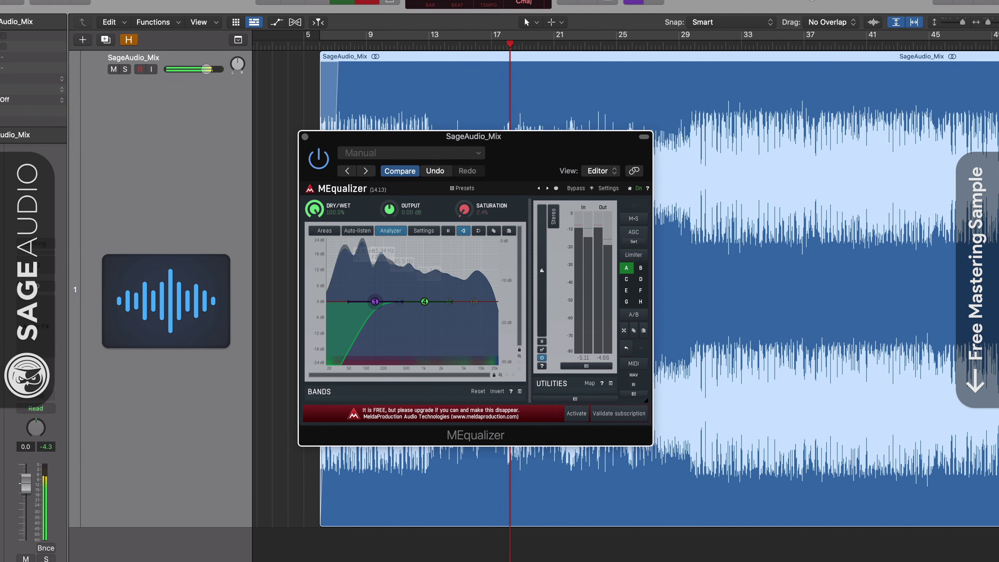
Step: Add 2.4% saturation, set band 4 to a Side-only cut at 2166 Hz, then A/B bypass
drag(465, 210, 466, 206)
mouse_move(423, 301)
mouse_down()
mouse_move(445, 302)
mouse_move(432, 311)
mouse_up()
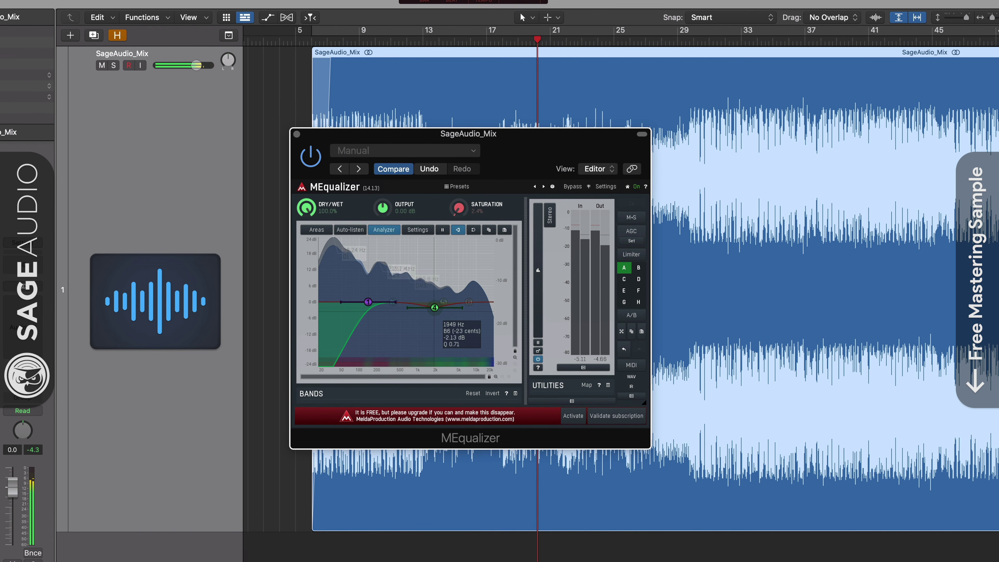
double_click(433, 311)
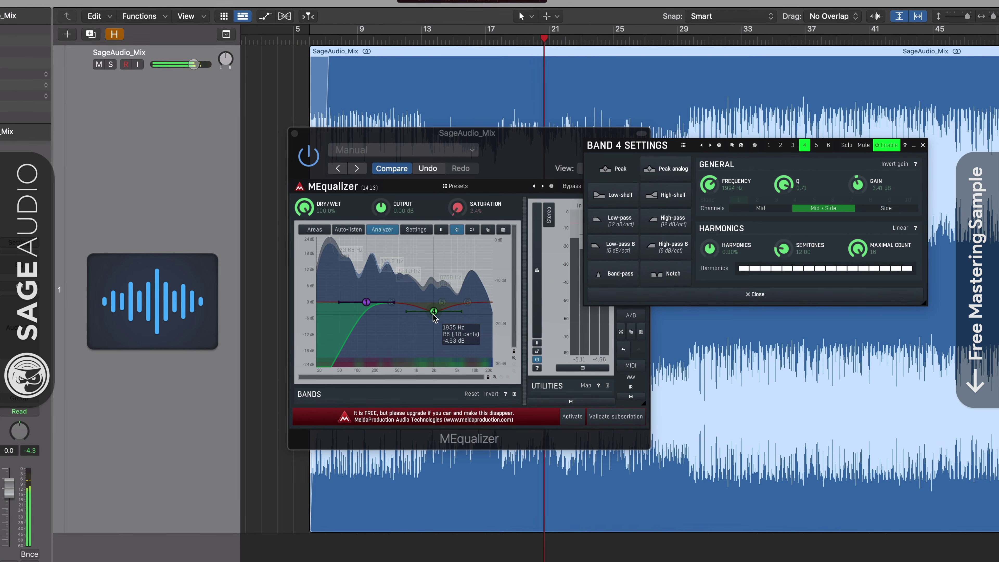
click(885, 208)
drag(708, 181, 806, 199)
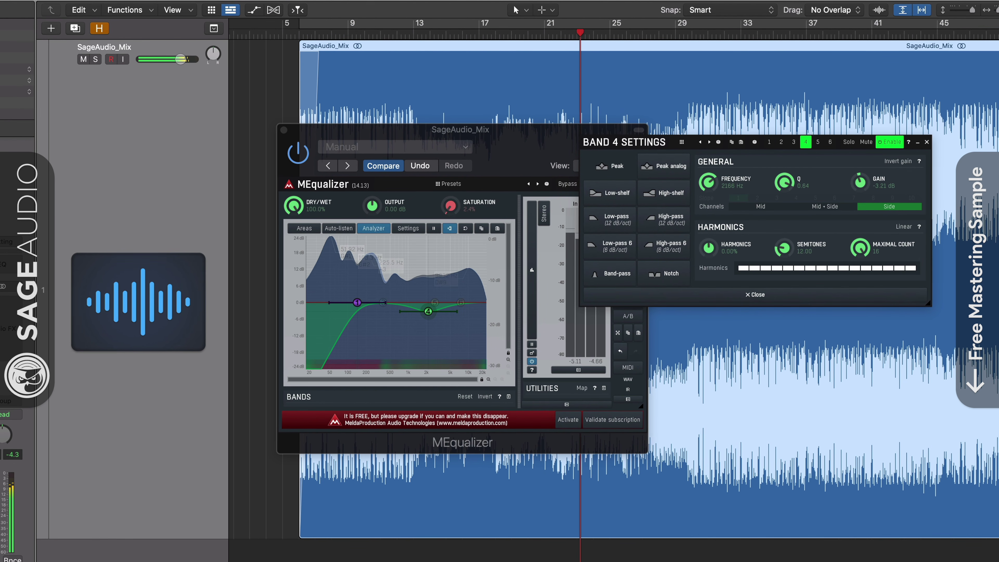
click(929, 140)
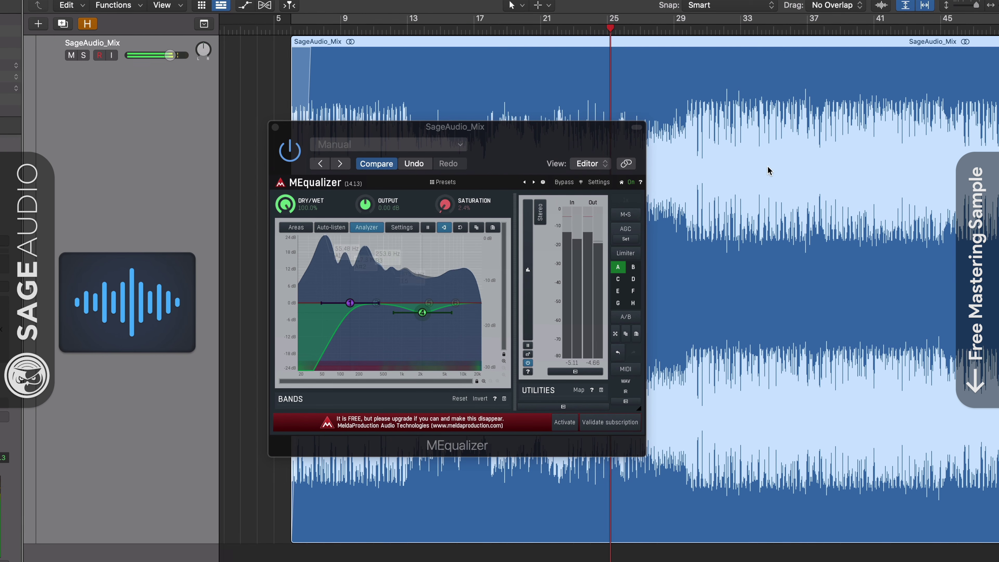
click(563, 182)
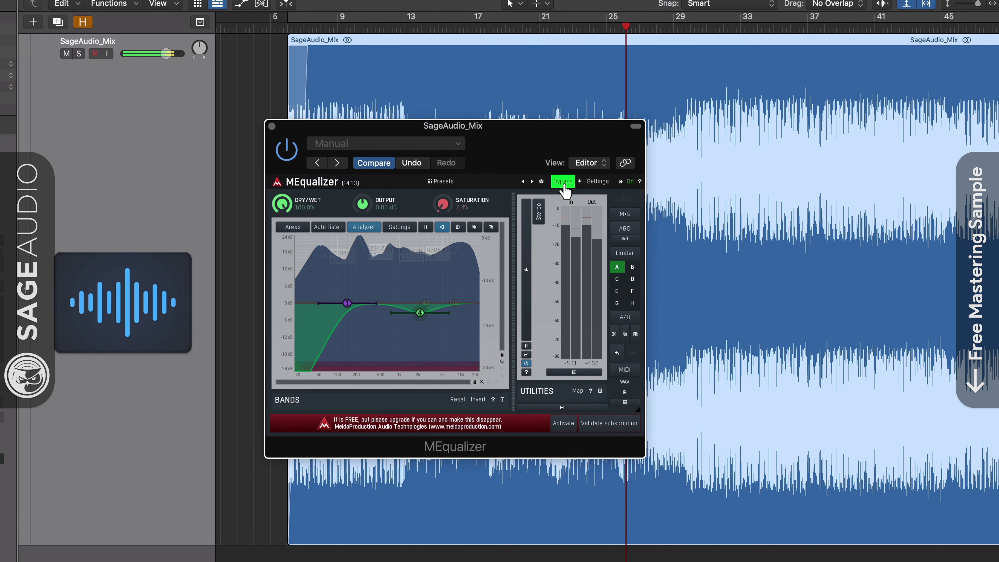
click(563, 183)
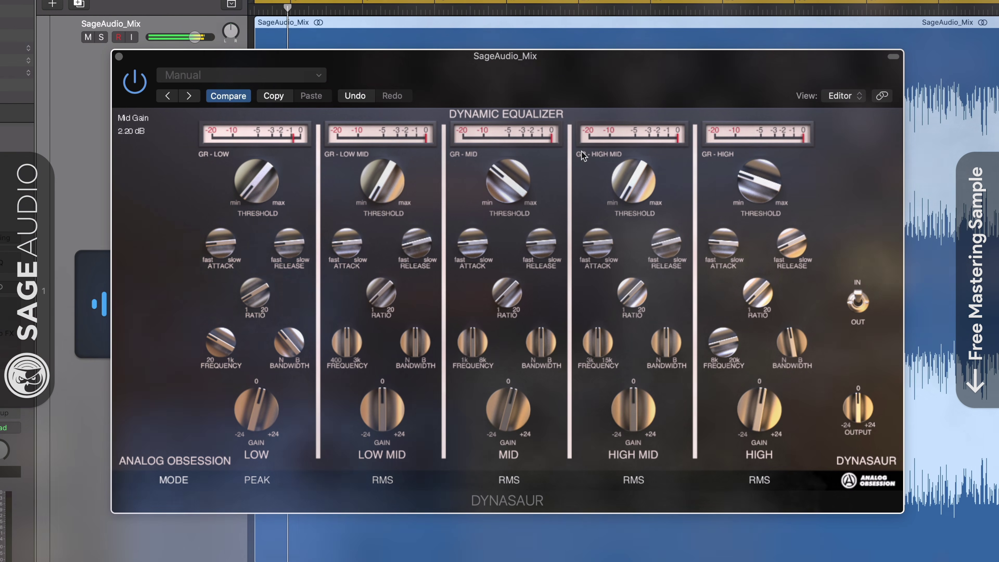
Step: Set Dynasaur's Low threshold to 2.71 dB with PEAK detection and adjust the Mid threshold
drag(567, 81, 567, 83)
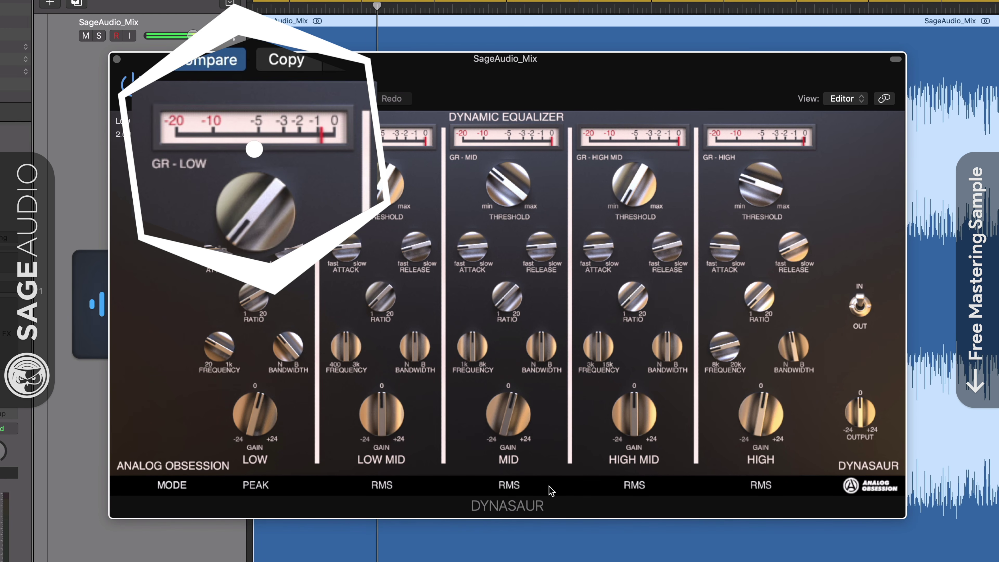
drag(235, 221, 237, 208)
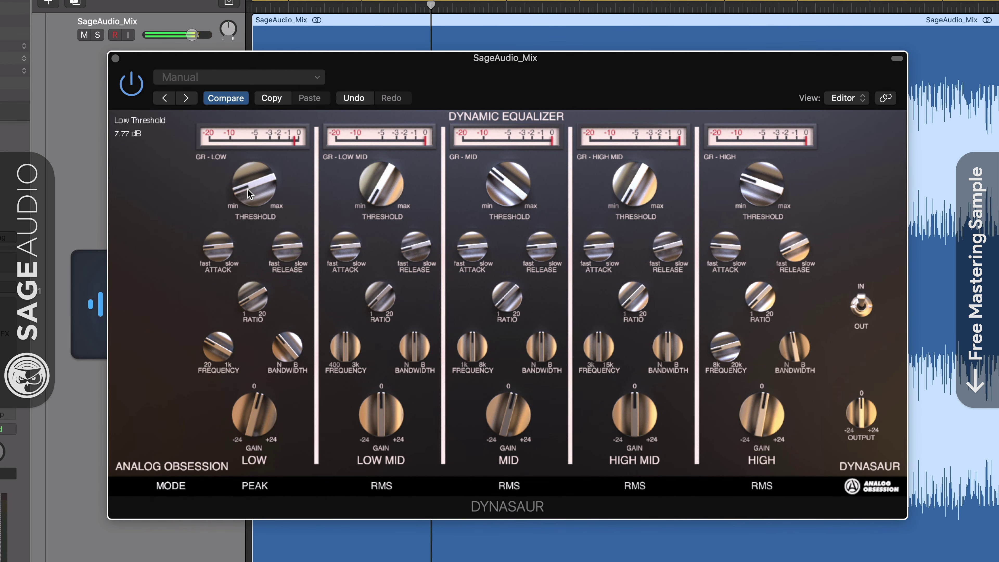
drag(248, 189, 254, 210)
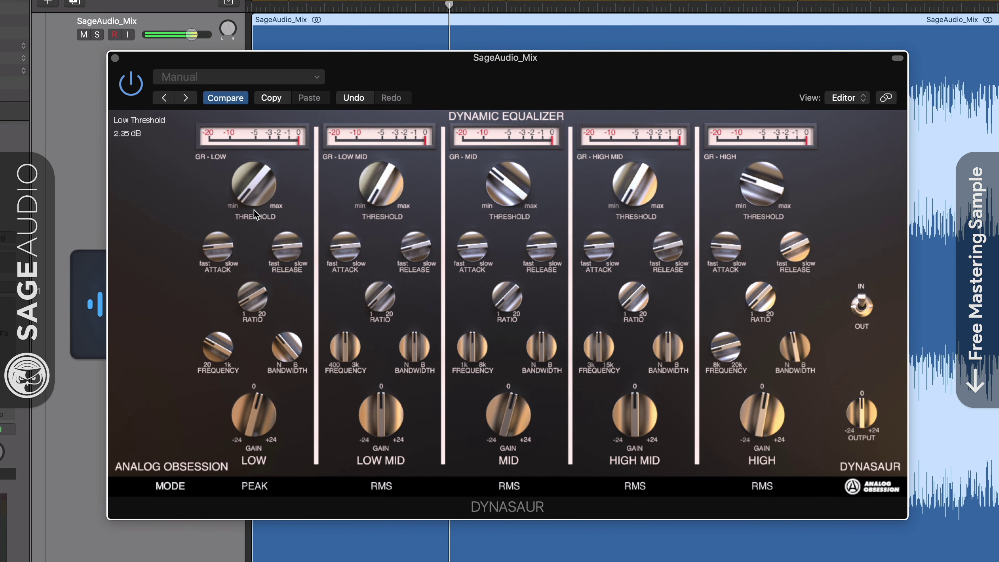
mouse_move(502, 178)
mouse_down()
mouse_move(499, 188)
mouse_move(505, 169)
mouse_up()
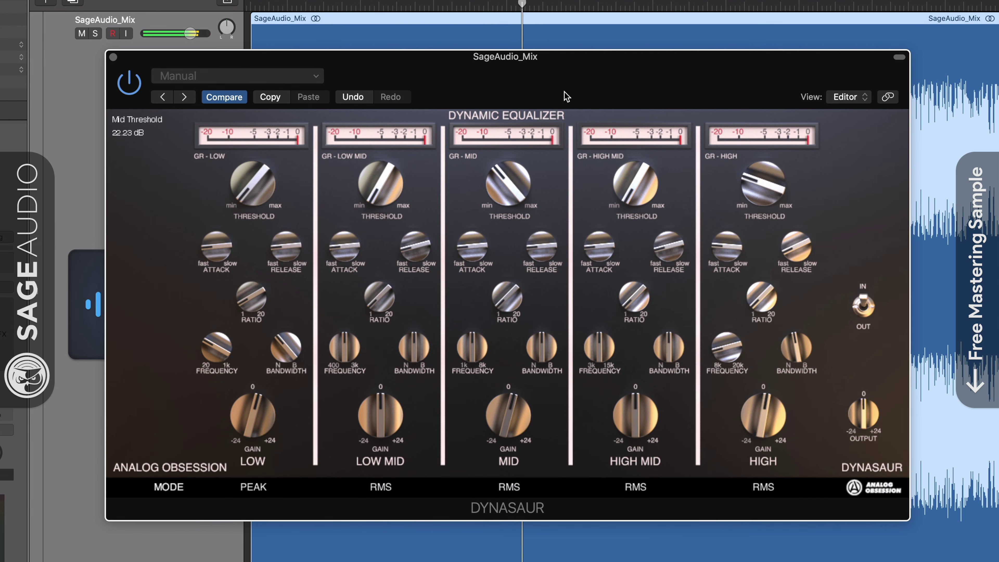
drag(564, 93, 565, 88)
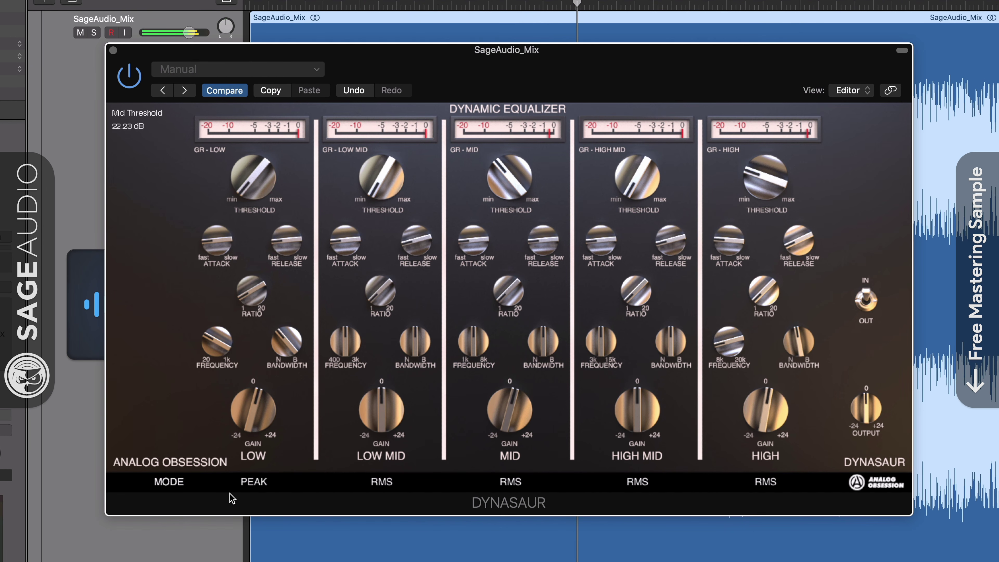
click(247, 486)
click(254, 487)
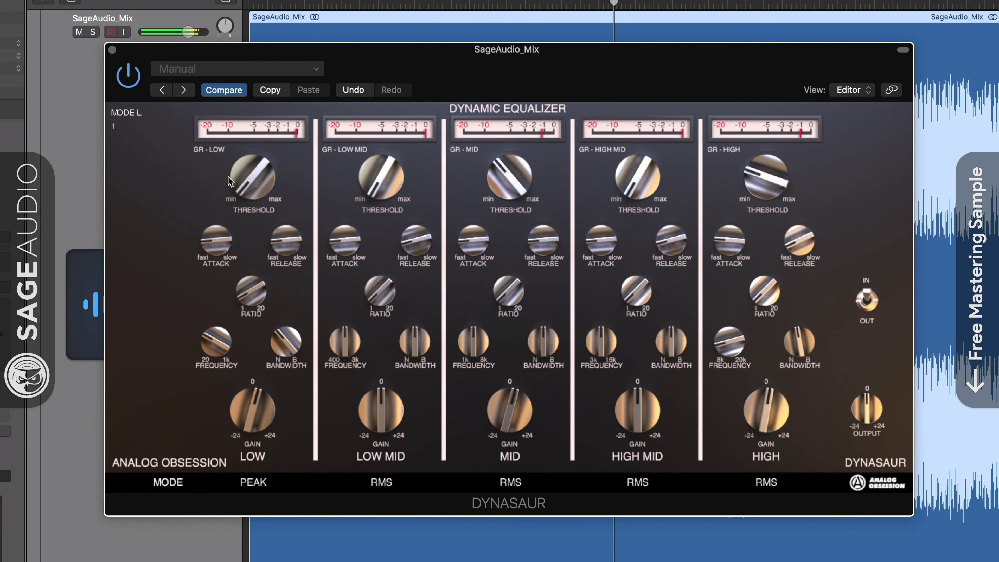
drag(242, 185, 243, 185)
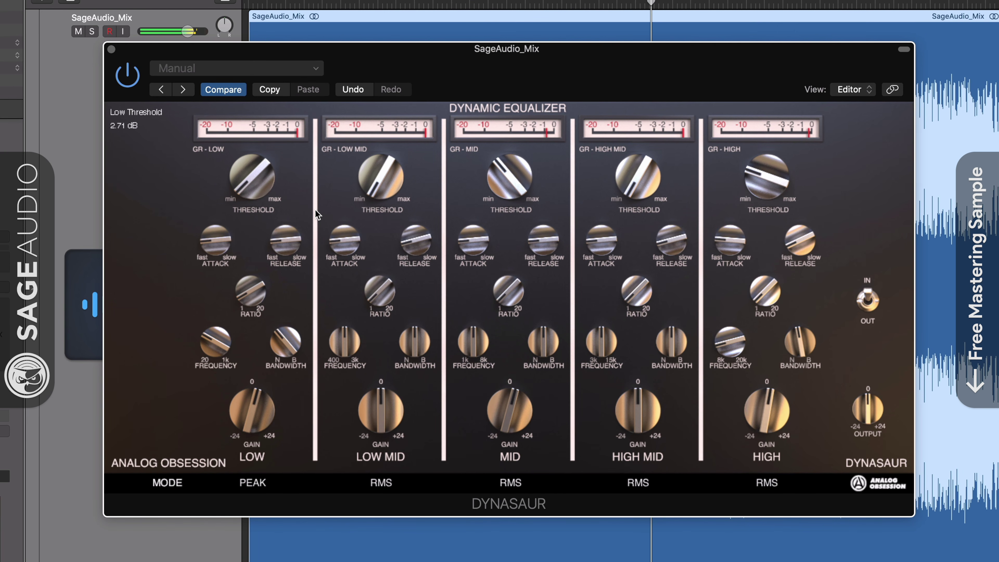
Step: Set the Low release to about 121 ms, Low gain to about 2.7 dB, High gain 2.20 dB
click(285, 239)
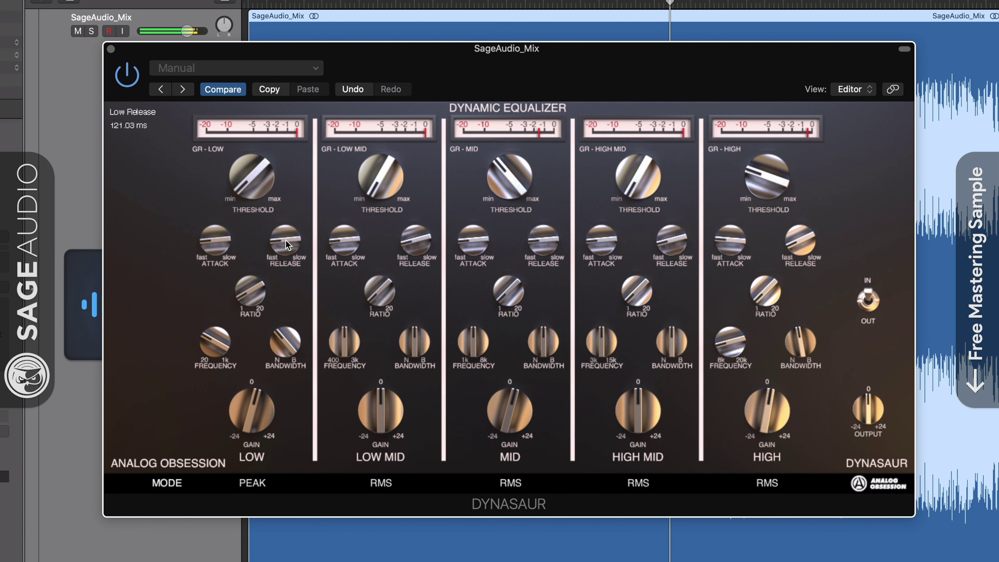
drag(286, 240, 281, 196)
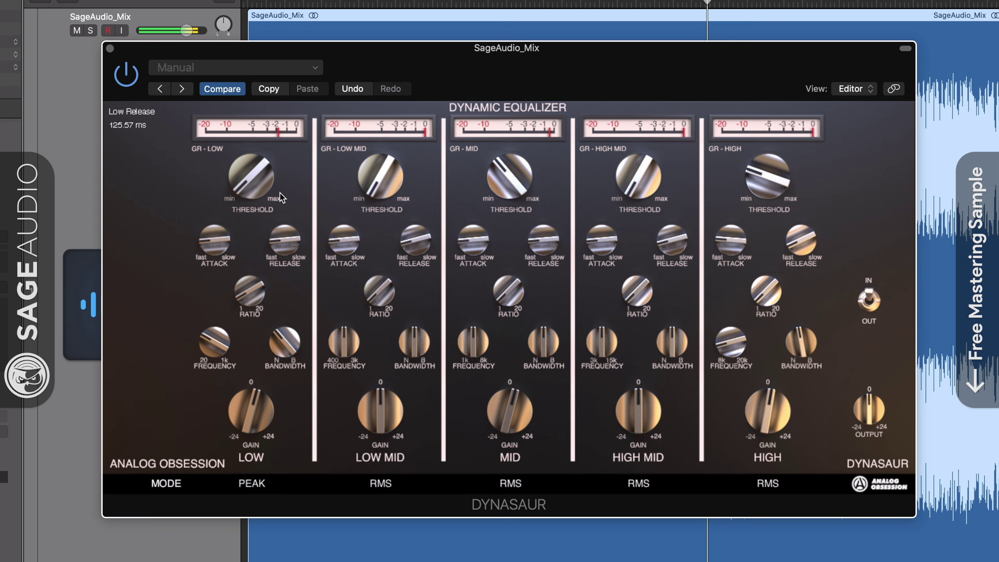
click(246, 423)
drag(246, 422, 246, 425)
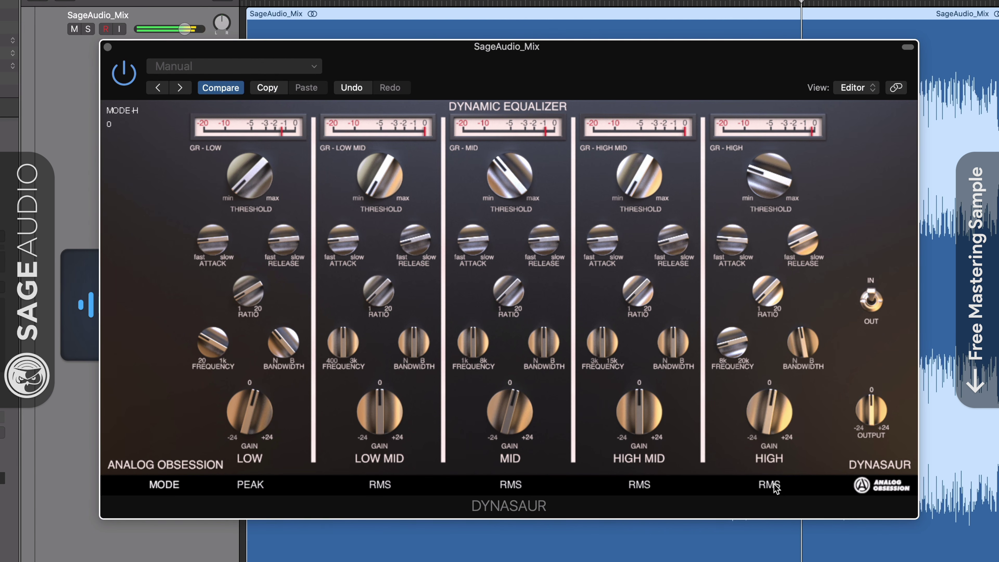
drag(762, 423, 761, 419)
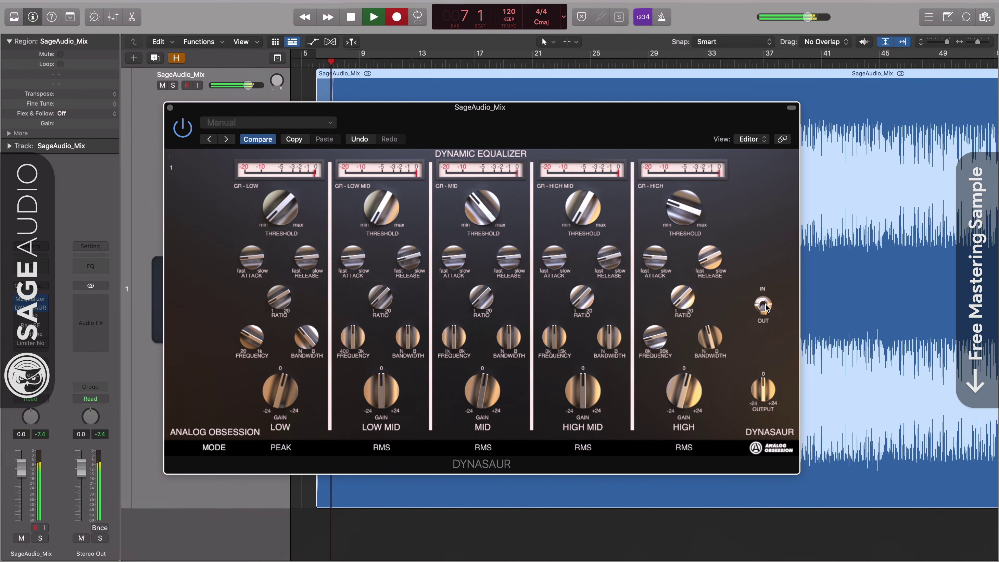
Step: Set Dynasaur's Low band gain to 1.59 dB and turn the Mid band gain down slightly
click(766, 307)
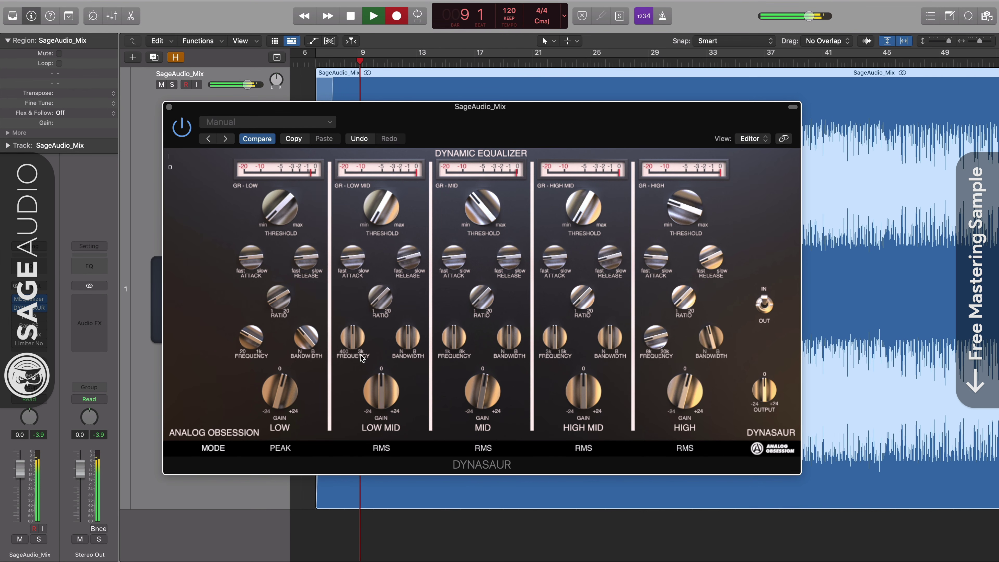
drag(280, 405, 279, 396)
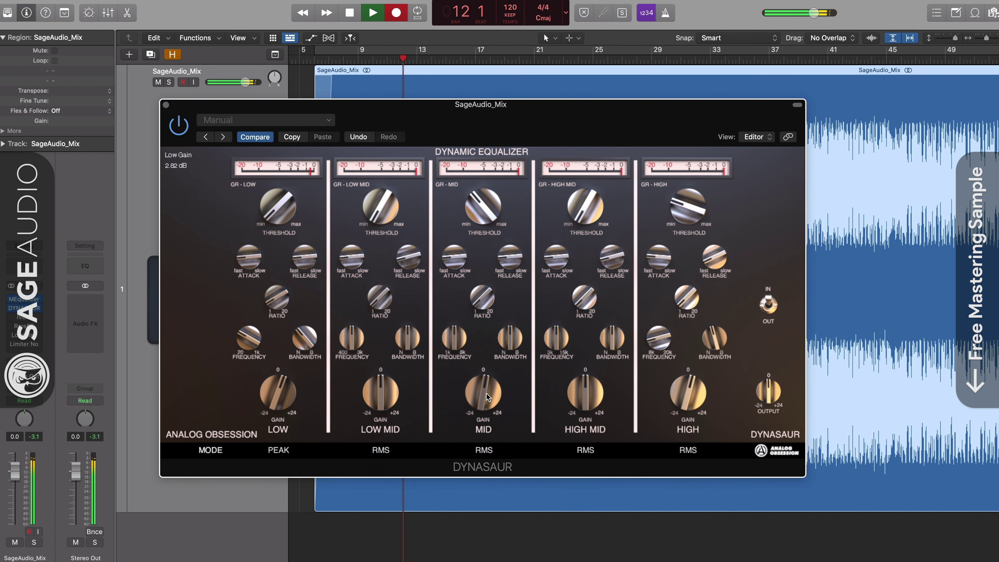
mouse_move(485, 406)
mouse_down()
mouse_move(486, 415)
mouse_move(485, 396)
mouse_up()
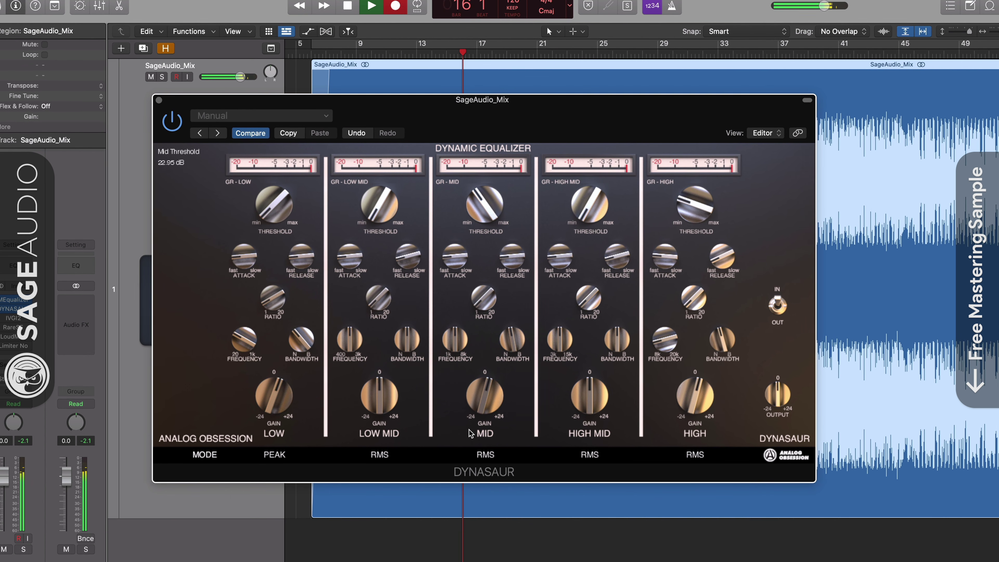
drag(483, 406, 488, 412)
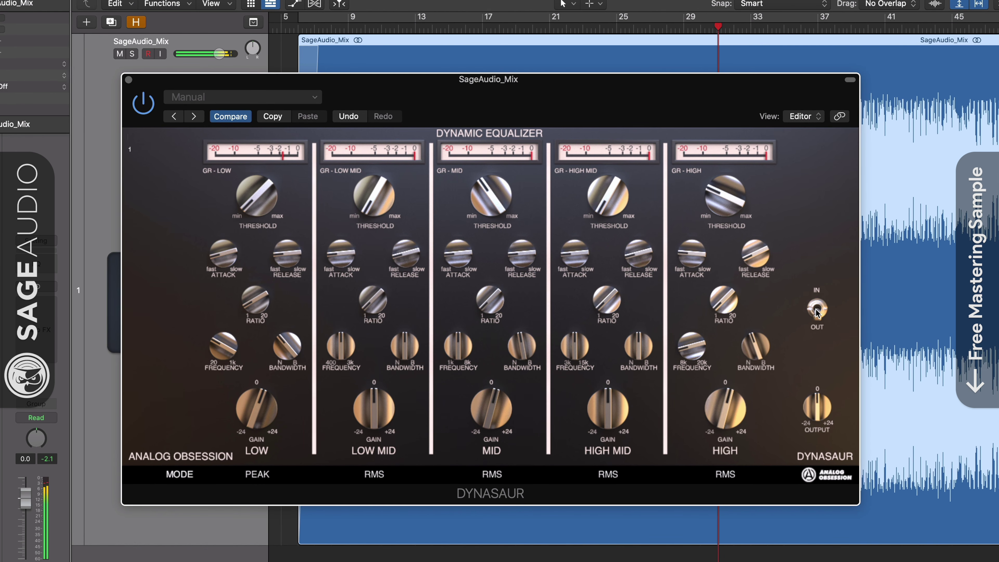
Step: A/B the Dynasaur processing in, out, and back in
click(817, 311)
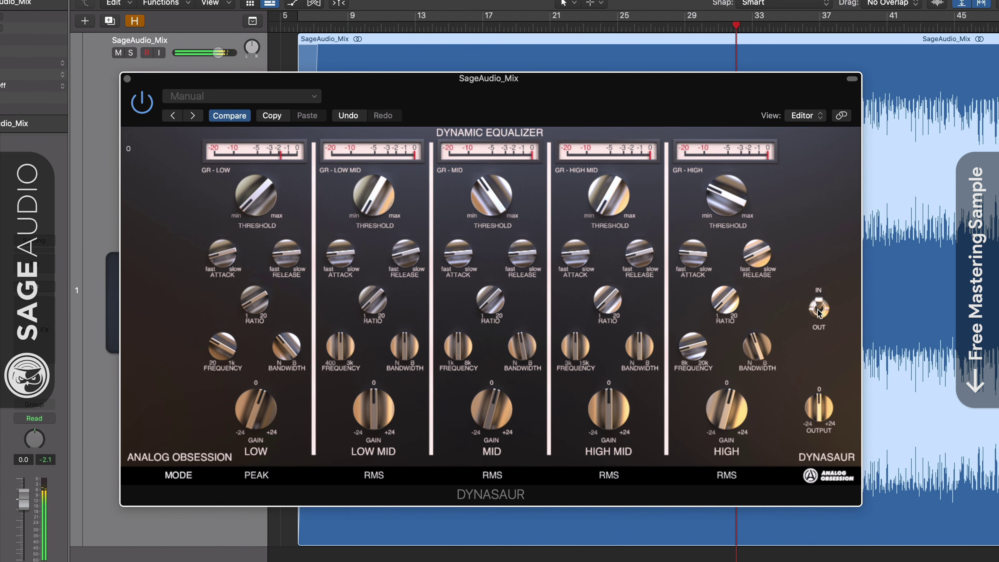
click(819, 309)
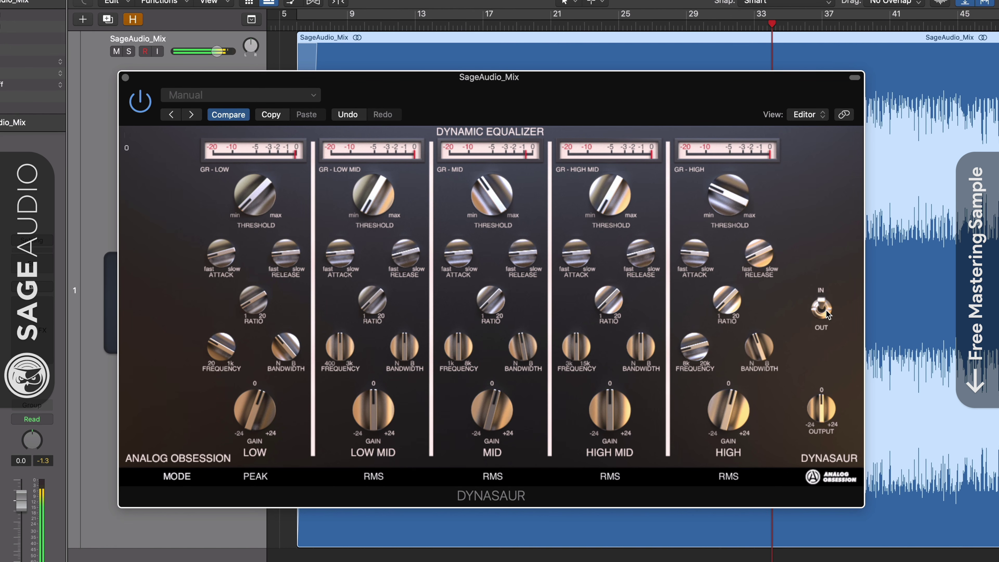
click(825, 310)
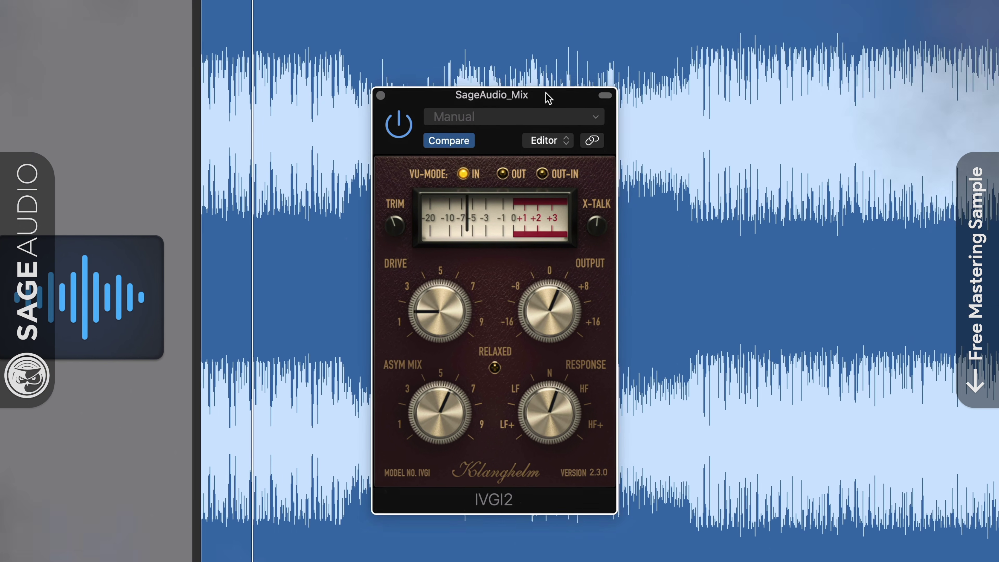
Step: Move the IVGI2 window higher and set its drive down, then up to about 4.5
drag(549, 98, 553, 76)
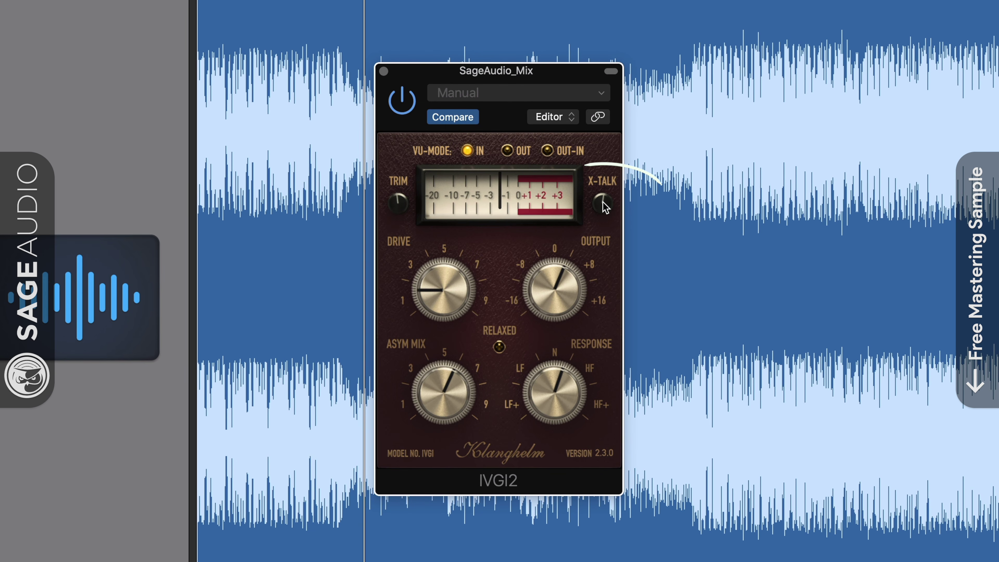
drag(478, 283, 439, 287)
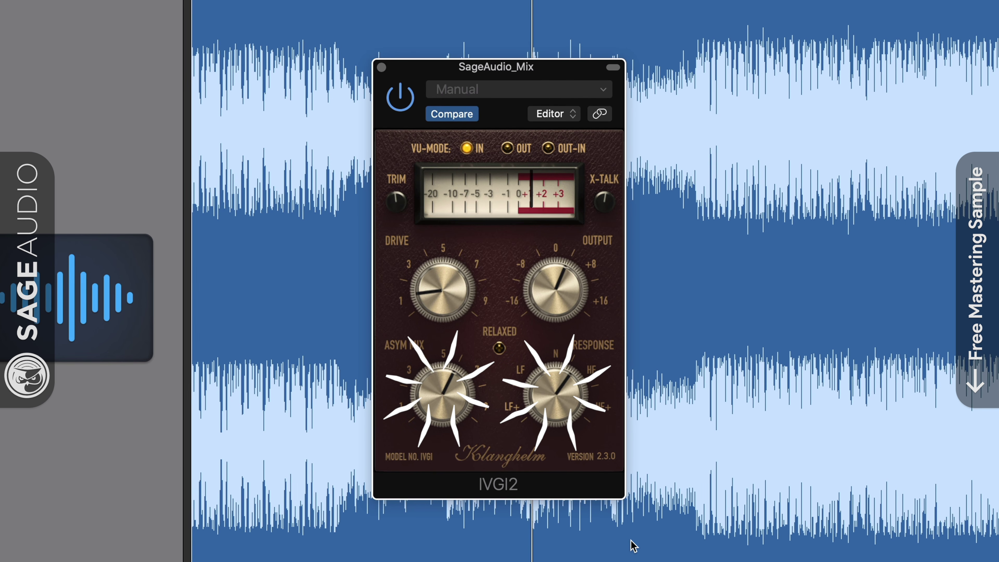
drag(455, 281, 417, 306)
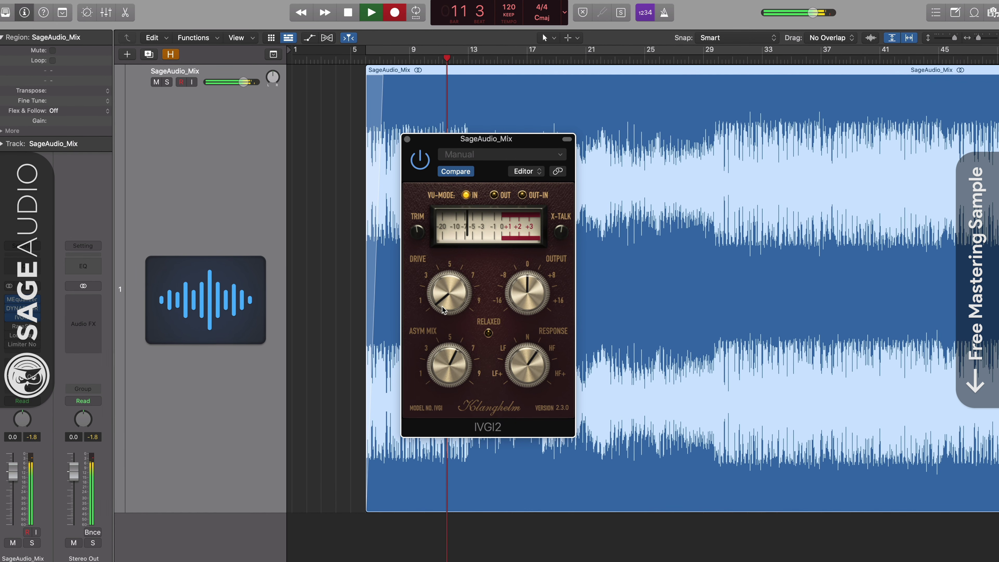
Step: Raise IVGI2 drive to about 5 and asymmetry mix to about 7, leaving output at 0
drag(456, 304, 441, 292)
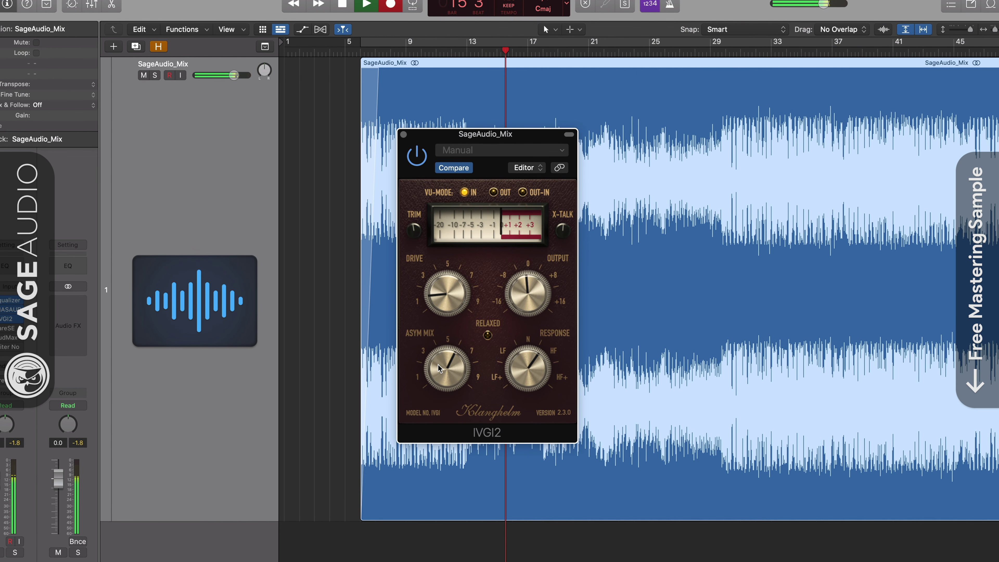
drag(438, 364, 516, 387)
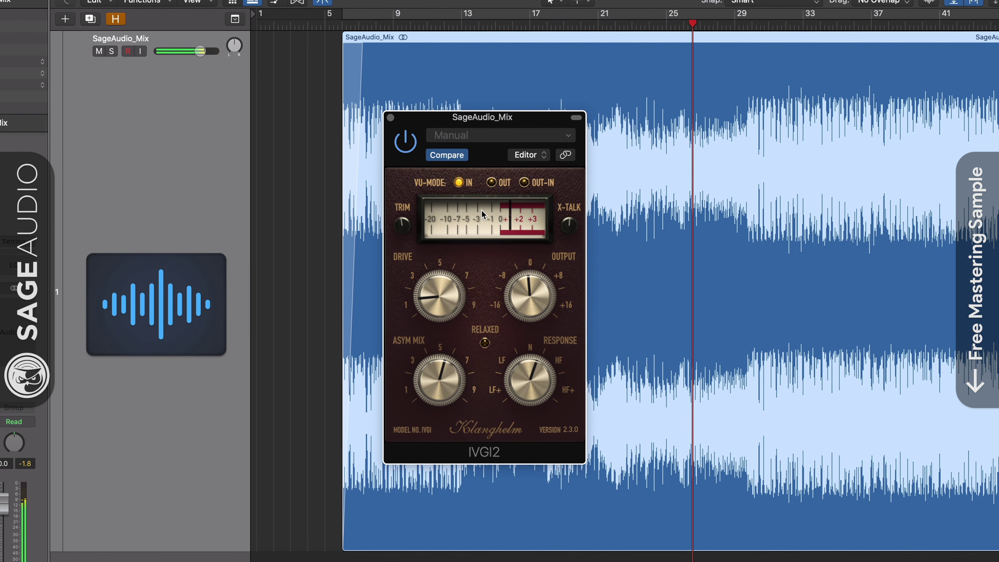
drag(523, 304, 523, 299)
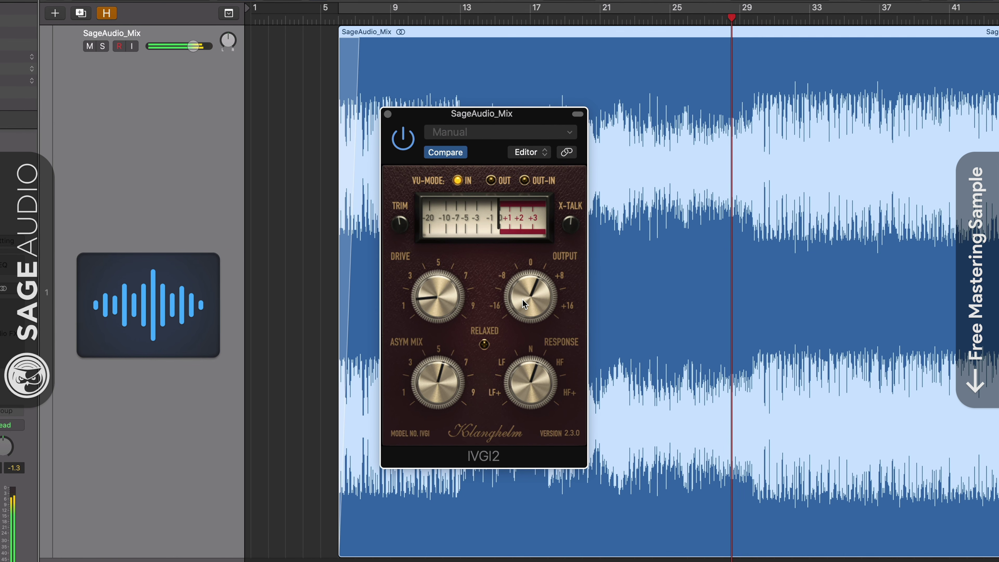
drag(522, 301, 522, 307)
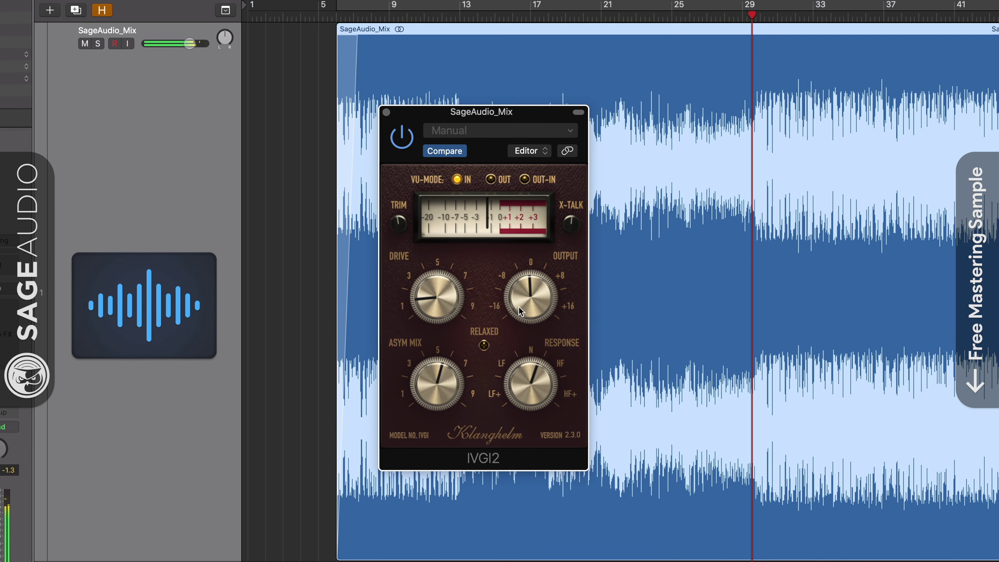
click(480, 228)
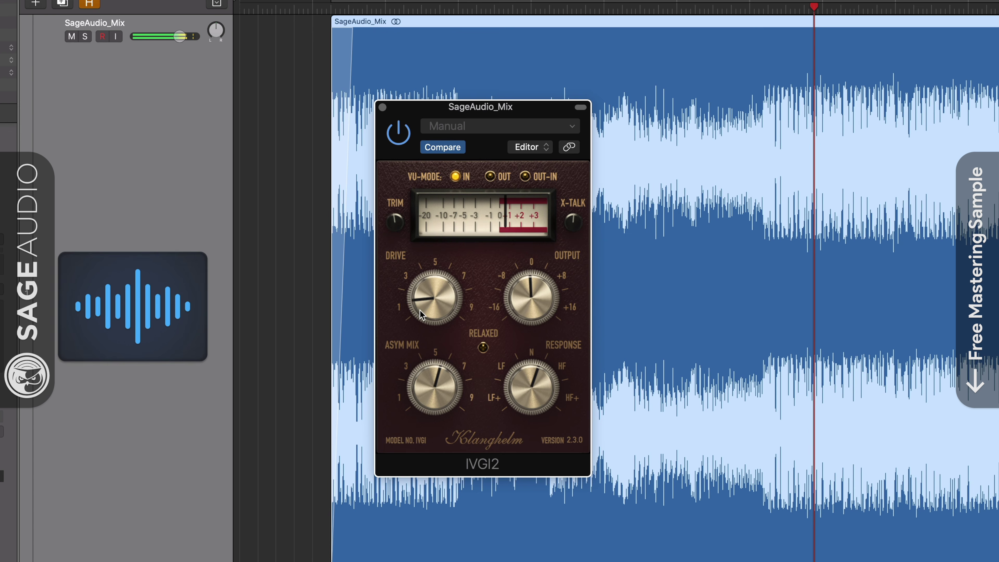
mouse_move(421, 310)
mouse_down()
mouse_move(439, 256)
mouse_move(424, 299)
mouse_up()
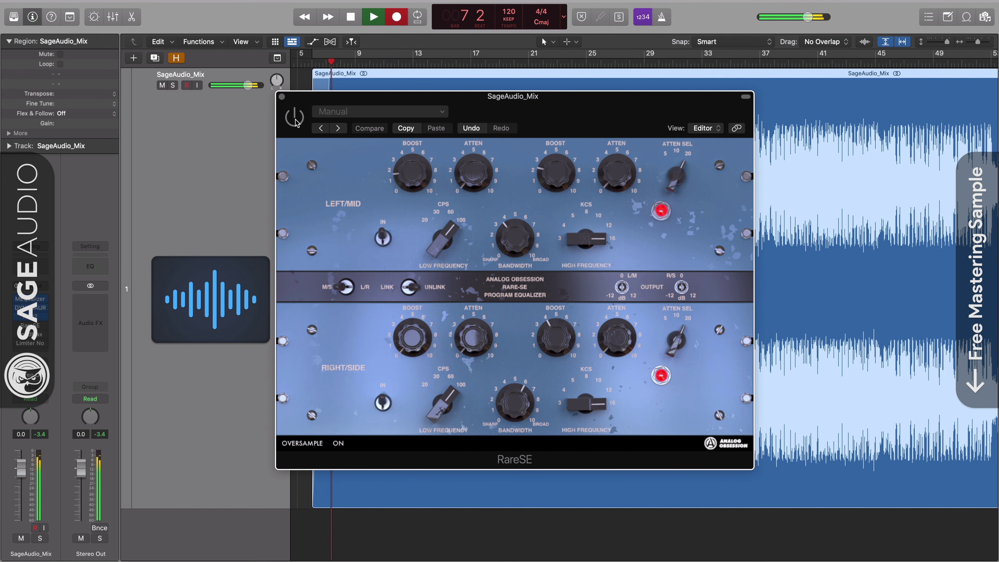
Step: Power on RareSE and toggle its Left/Mid and Right/Side IN switches
click(295, 118)
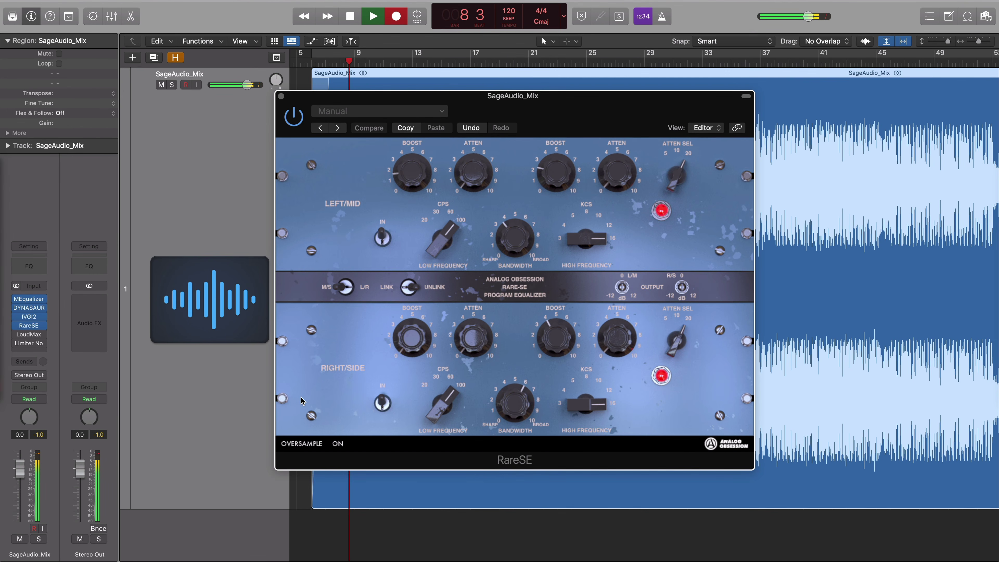
click(381, 238)
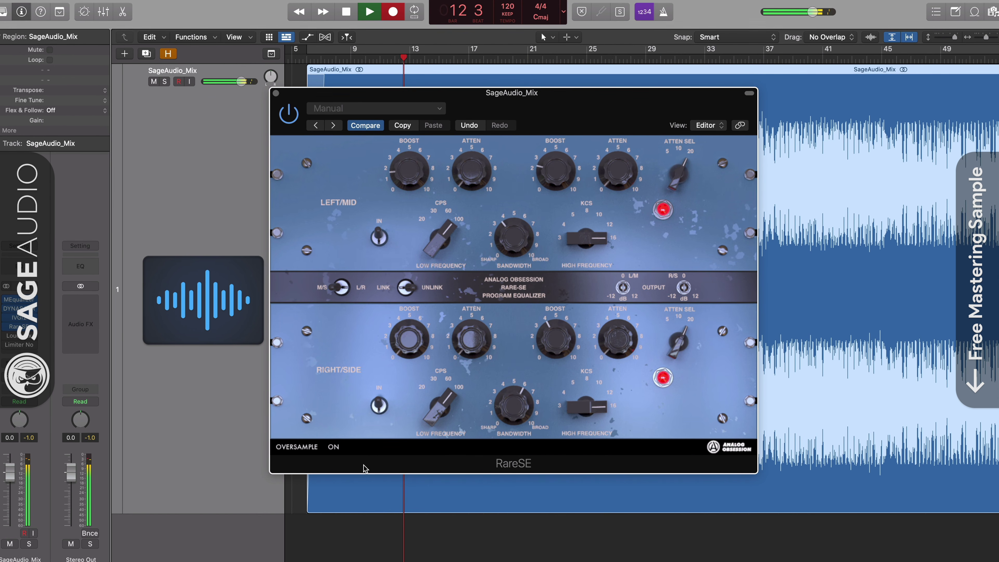
click(377, 408)
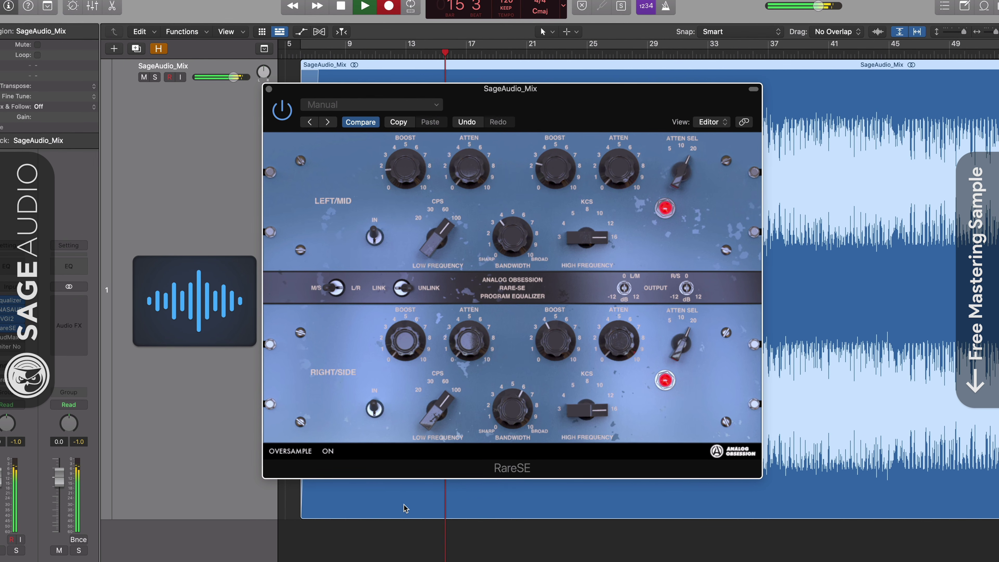
Step: Boost RareSE highs (Right/Side about 8, Left/Mid about 3–4) and raise both output levels
drag(561, 306, 548, 254)
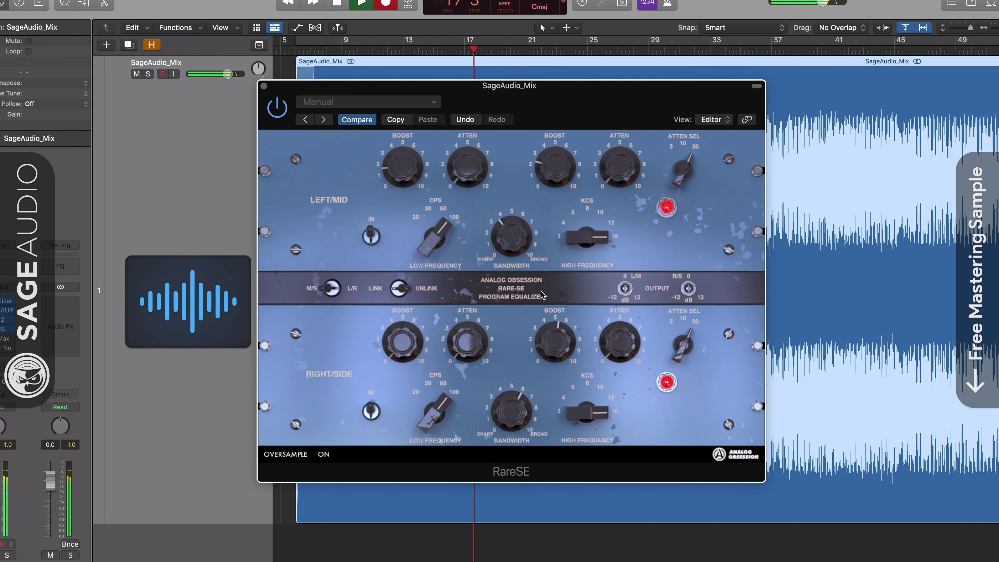
drag(688, 288, 687, 265)
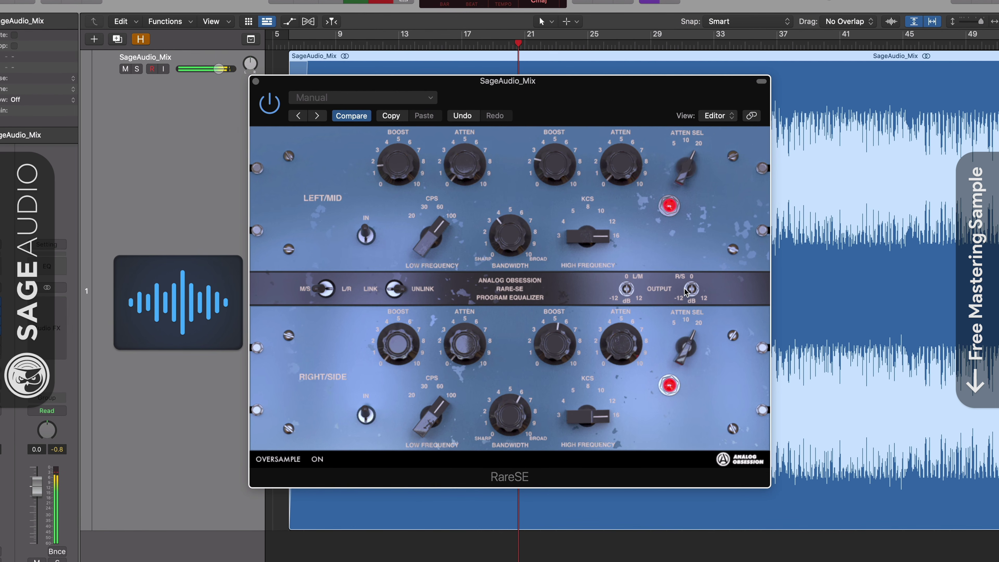
mouse_move(626, 288)
mouse_down()
mouse_move(623, 277)
mouse_move(624, 288)
mouse_up()
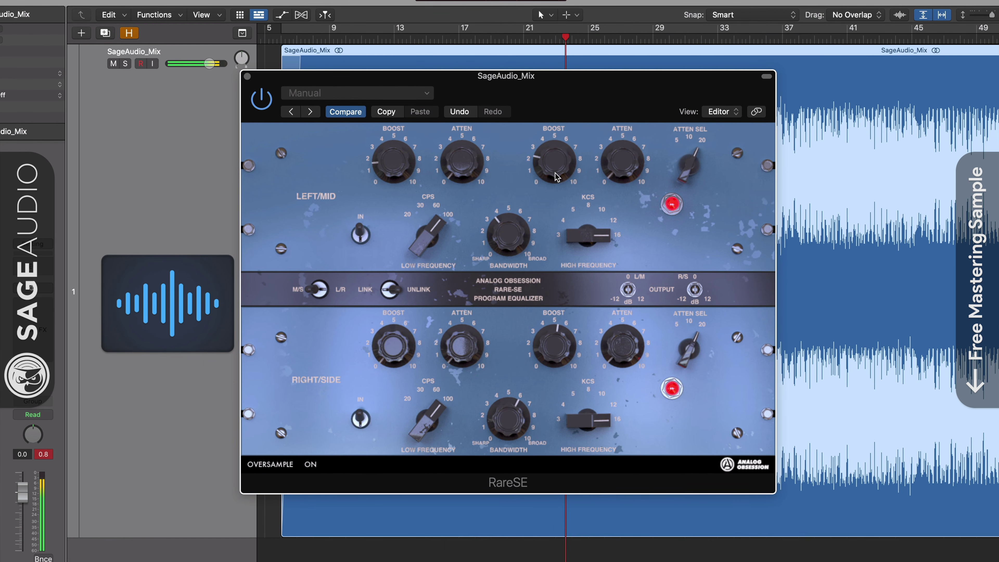
drag(556, 159, 570, 136)
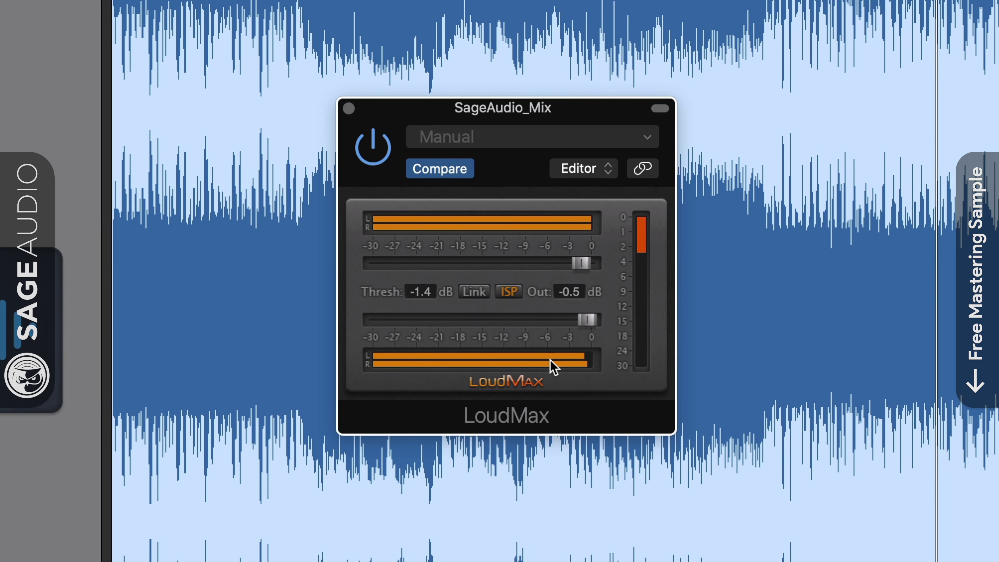
Step: Try LoudMax threshold at 0.0 then -3.7 dB, toggle ISP off and on, and raise output to -0.7 dB
mouse_move(581, 263)
mouse_down()
mouse_move(613, 261)
mouse_move(579, 261)
mouse_up()
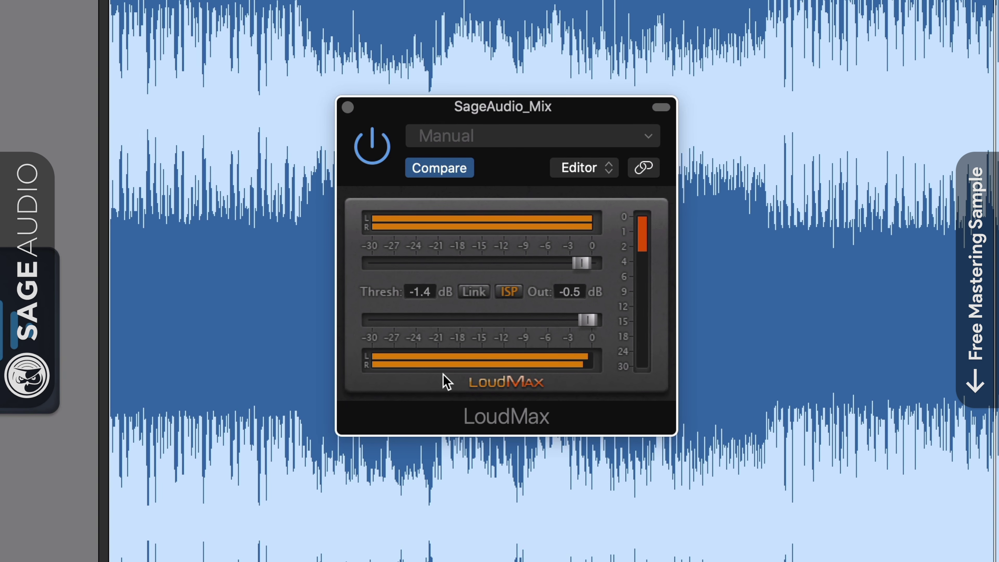
click(511, 294)
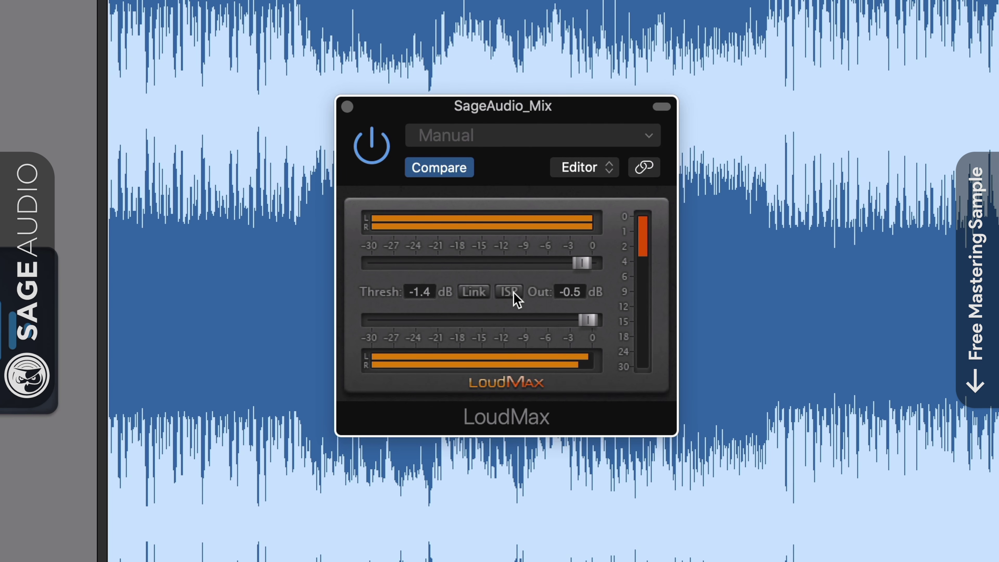
click(511, 293)
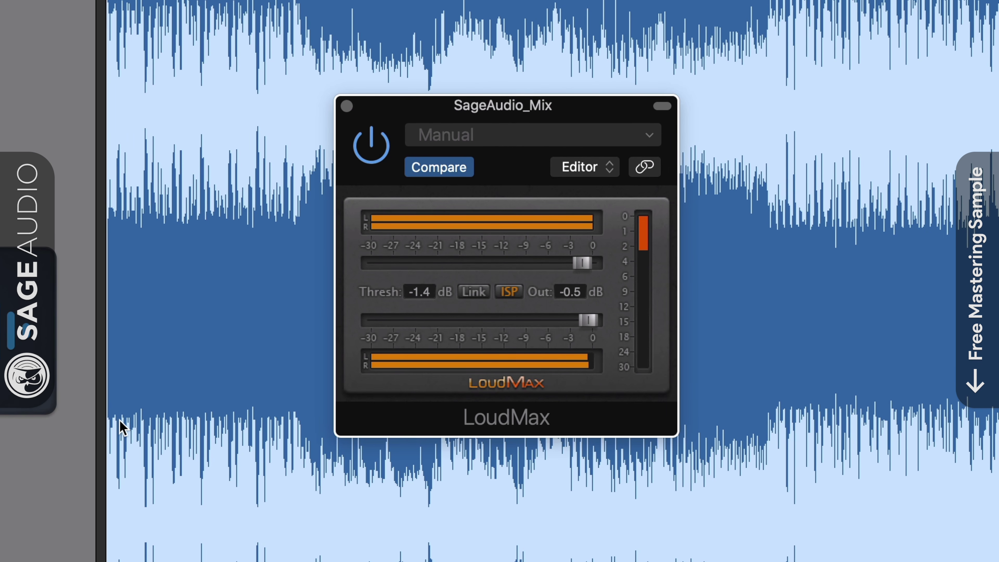
mouse_move(580, 263)
mouse_down()
mouse_move(497, 278)
mouse_move(581, 275)
mouse_up()
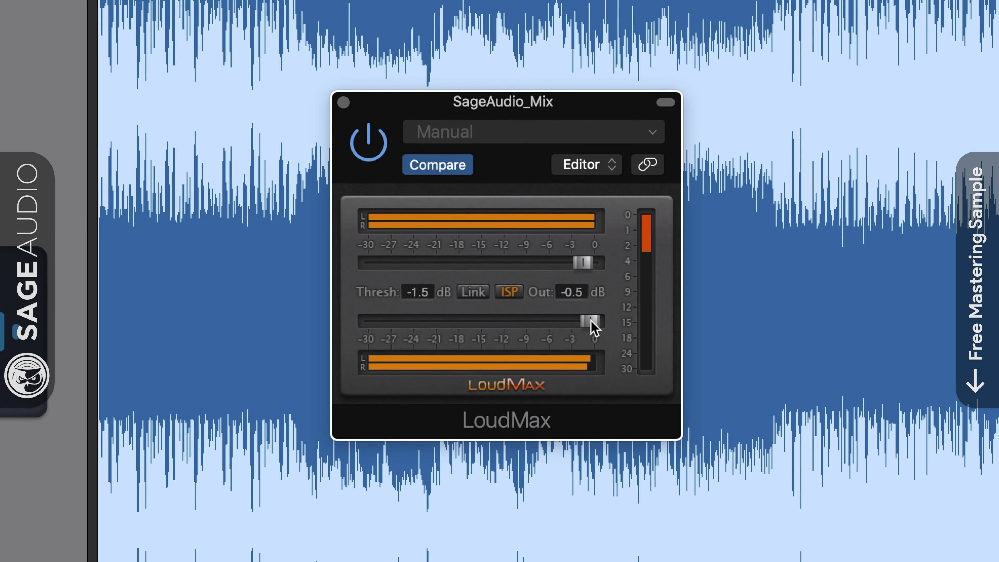
drag(585, 321, 588, 324)
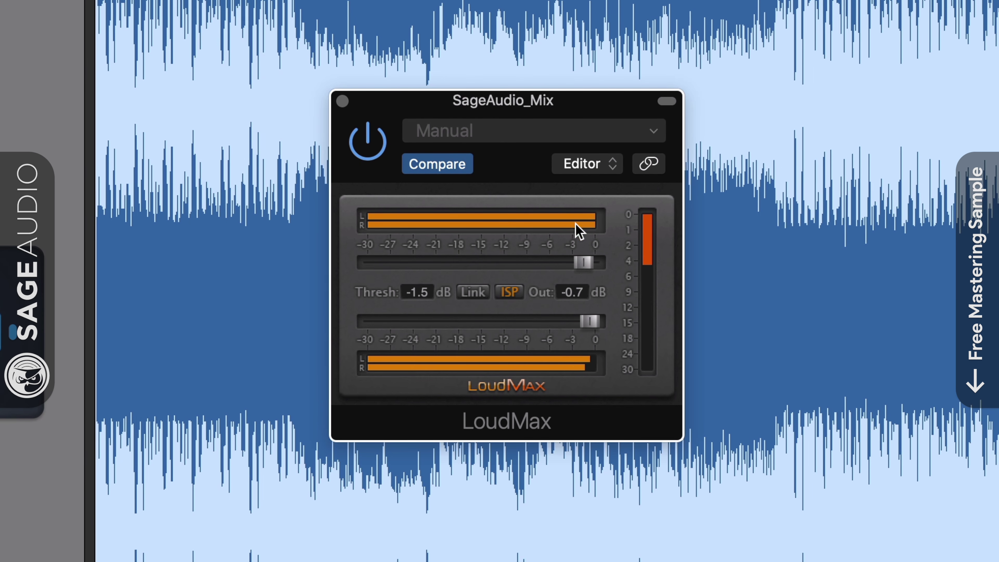
drag(555, 112, 557, 97)
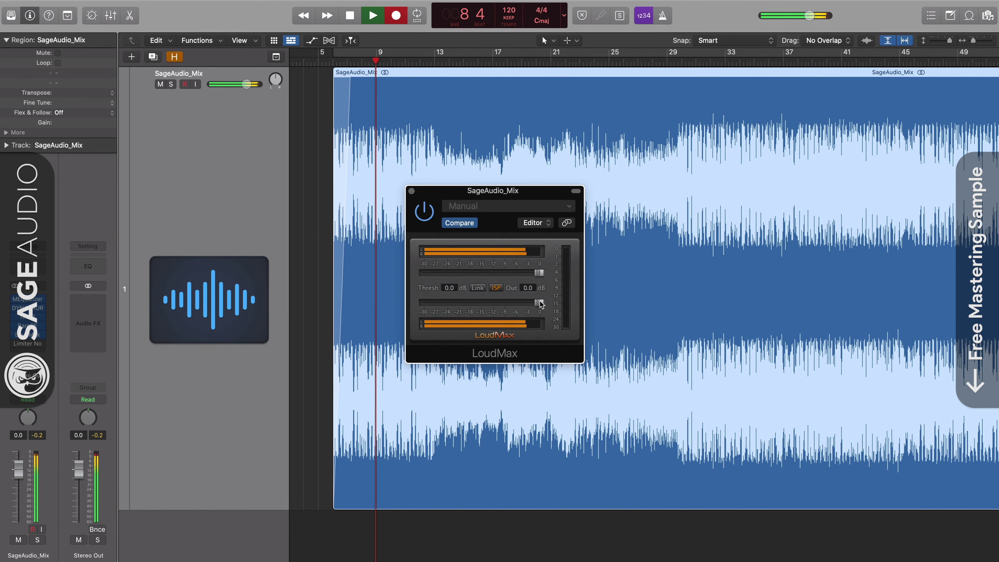
Step: Set LoudMax output to -0.5 dB, re-enable it, toggle ISP, and sweep threshold to -6 then back to -2.2 dB
drag(539, 302, 530, 274)
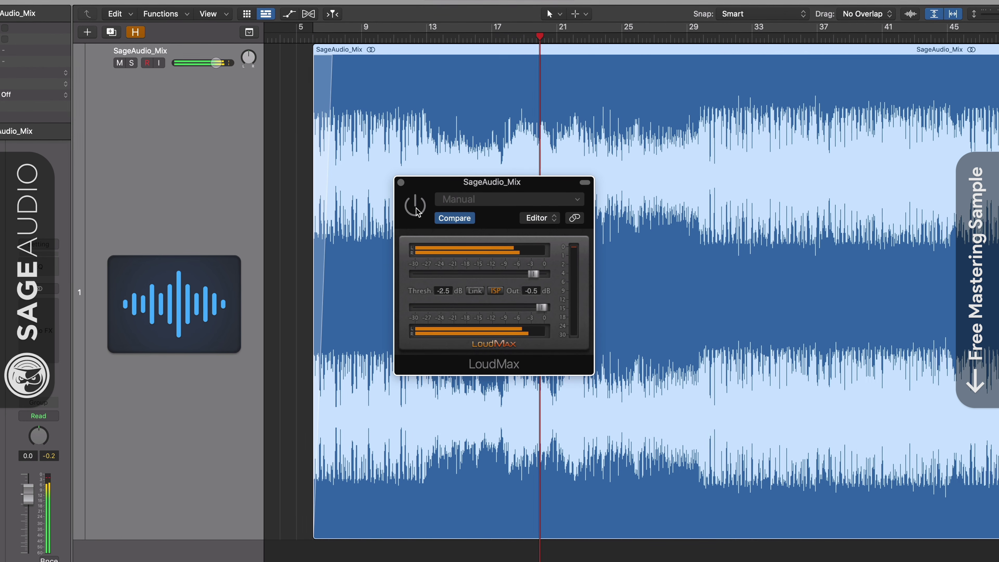
click(404, 237)
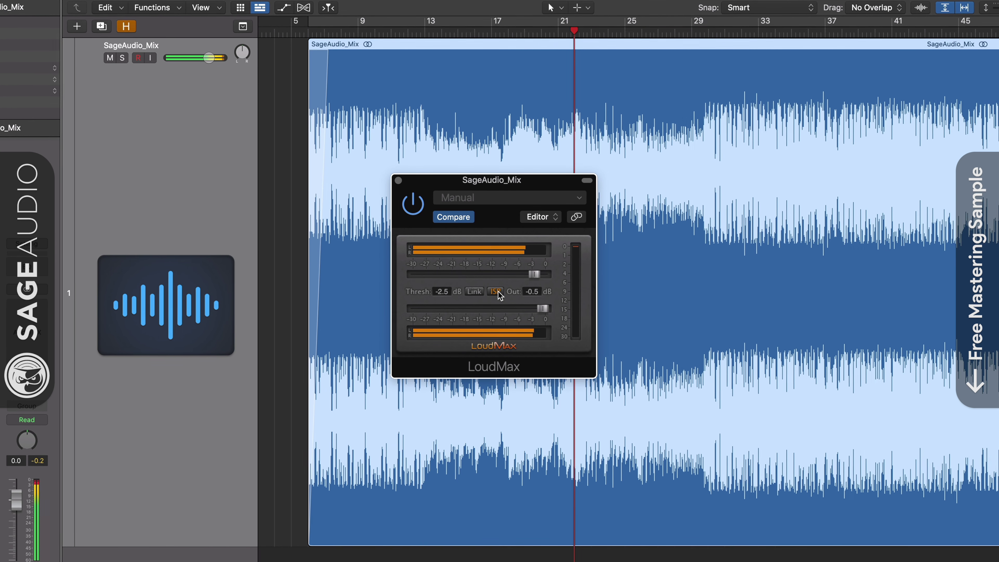
click(495, 291)
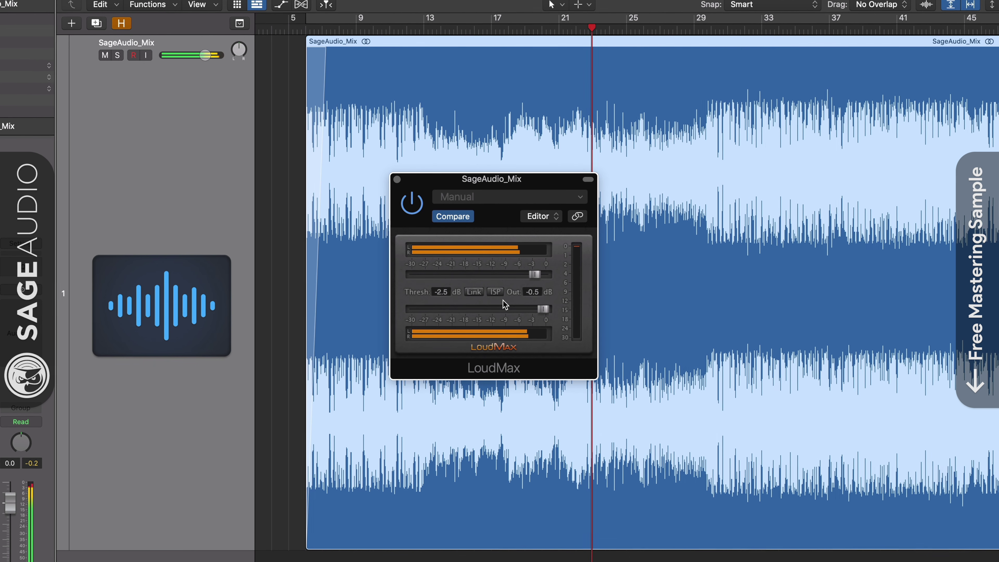
click(498, 291)
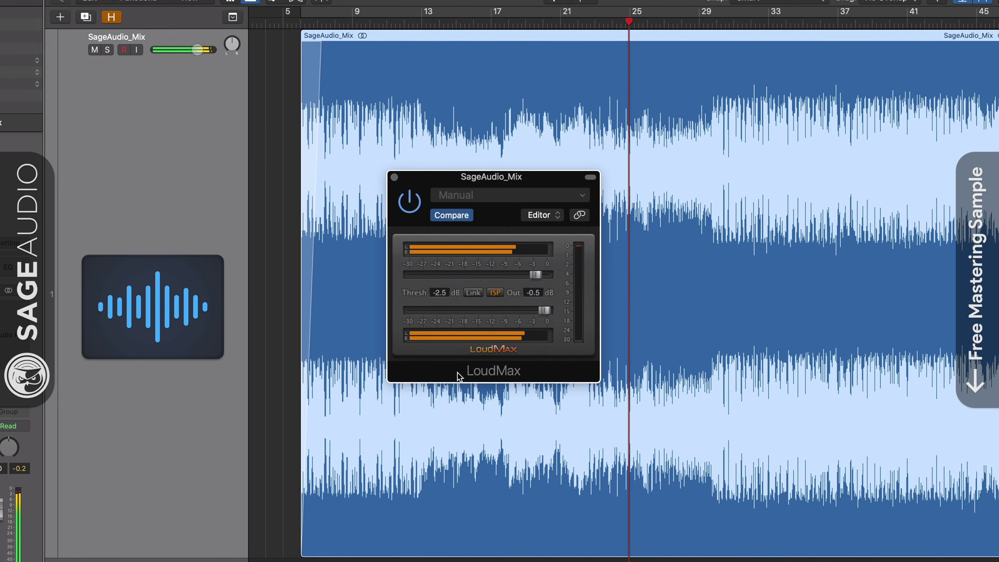
drag(535, 275, 522, 283)
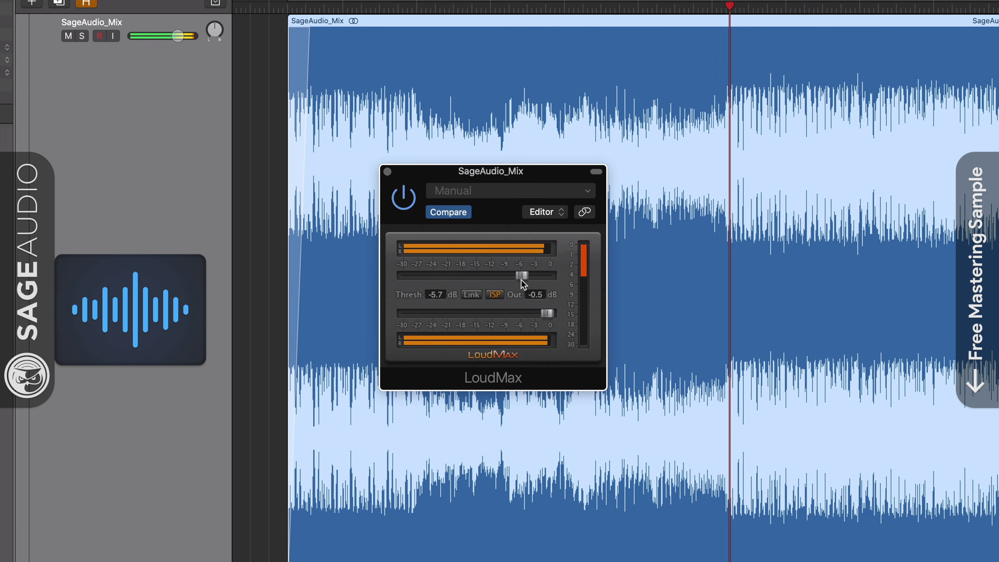
drag(524, 281, 539, 281)
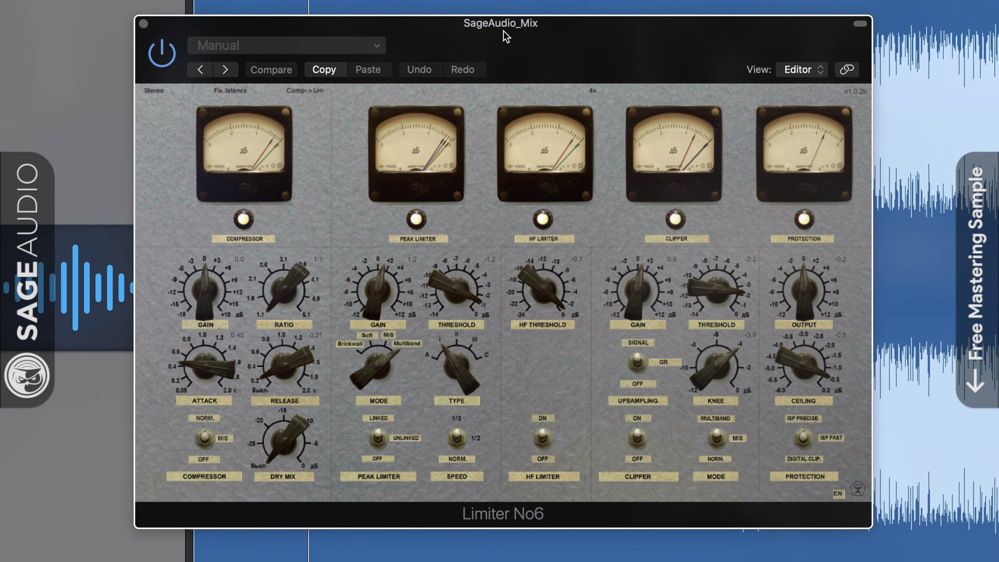
Step: Retune the Peak Limiter type setting in Limiter No6
drag(504, 30, 501, 43)
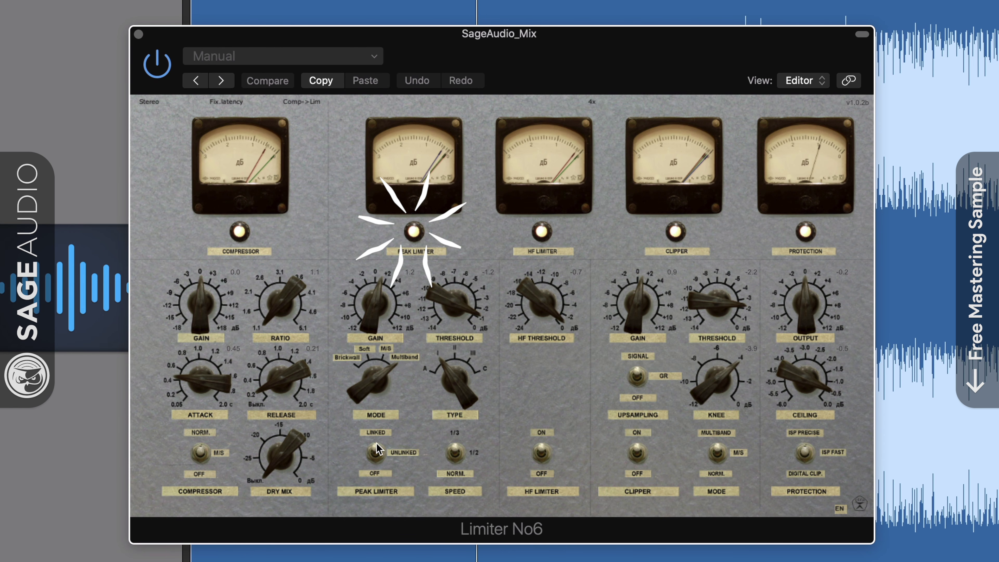
drag(448, 394, 443, 383)
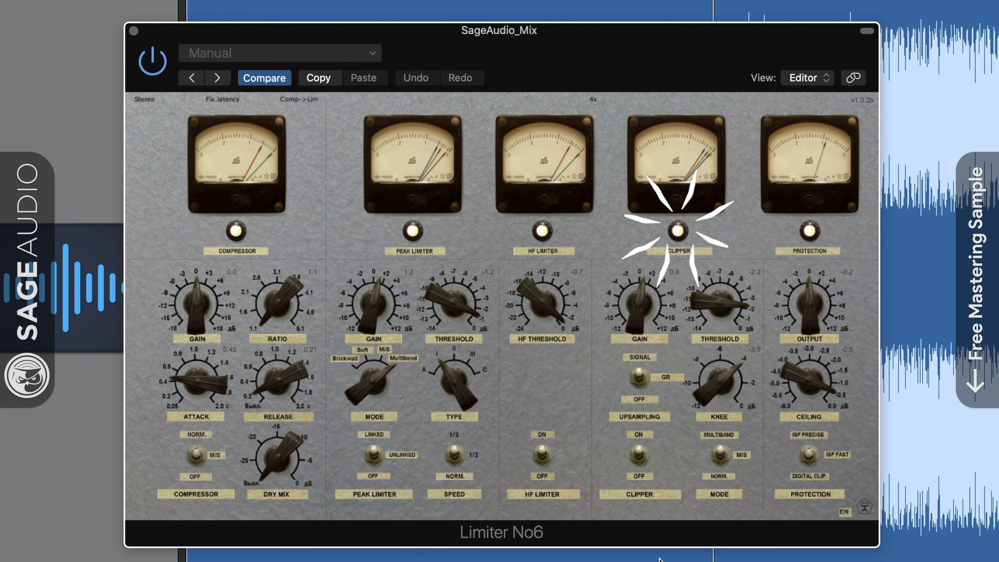
scroll(714, 298, up, 1)
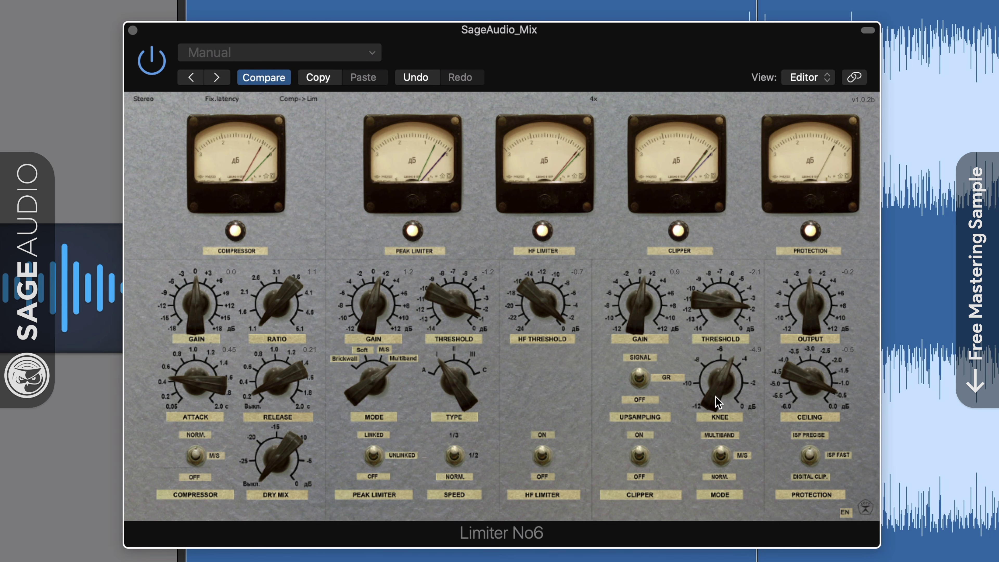
scroll(717, 394, down, 1)
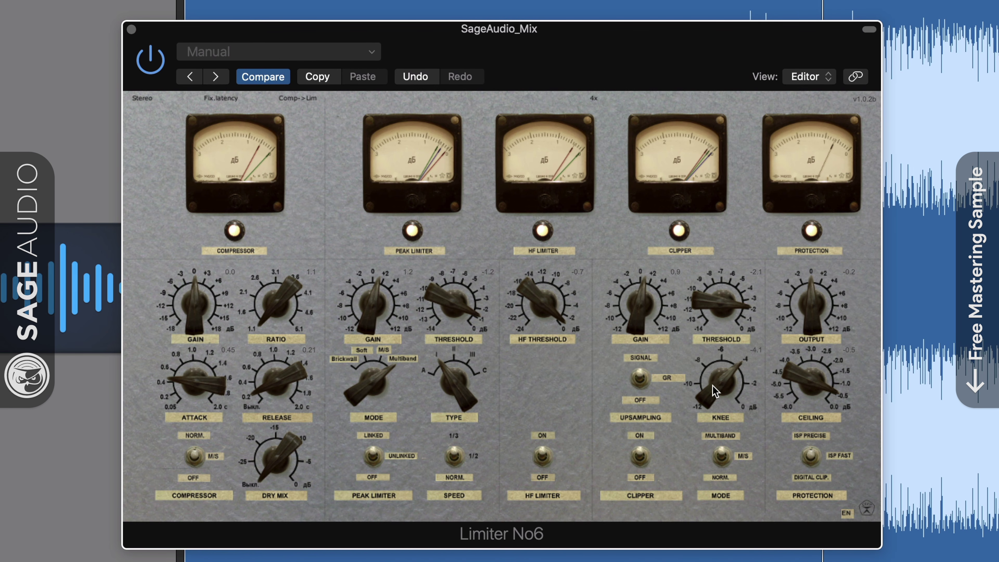
Step: Raise the clipper gain from 0.9 to 1.3 and compare 1x oversampling before restoring 4x
drag(646, 332, 636, 313)
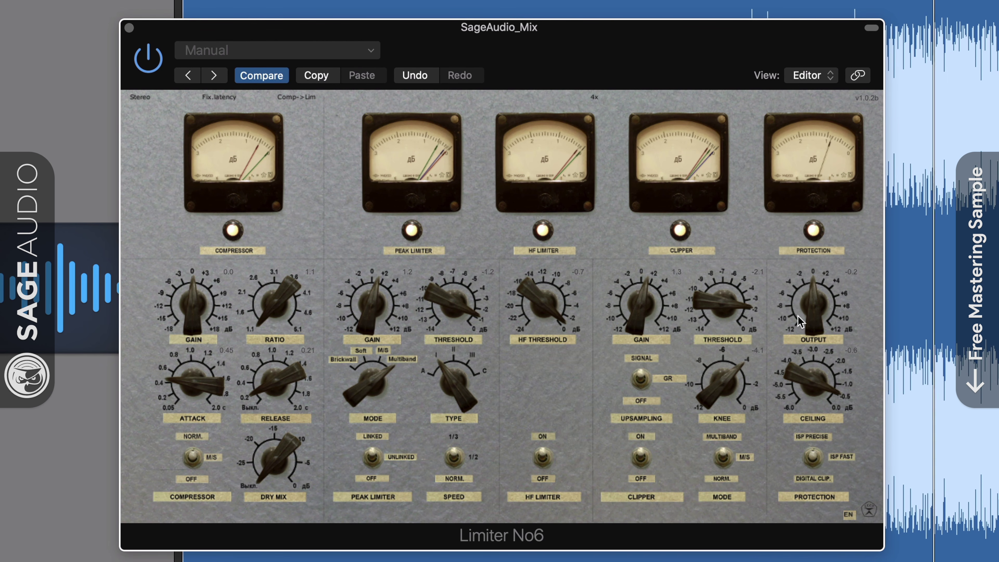
scroll(817, 297, down, 2)
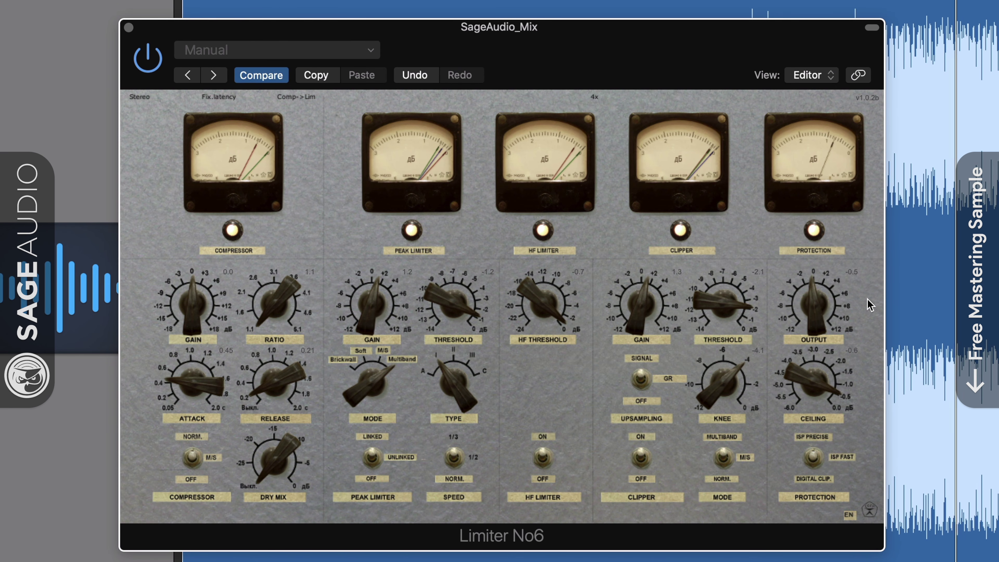
click(594, 96)
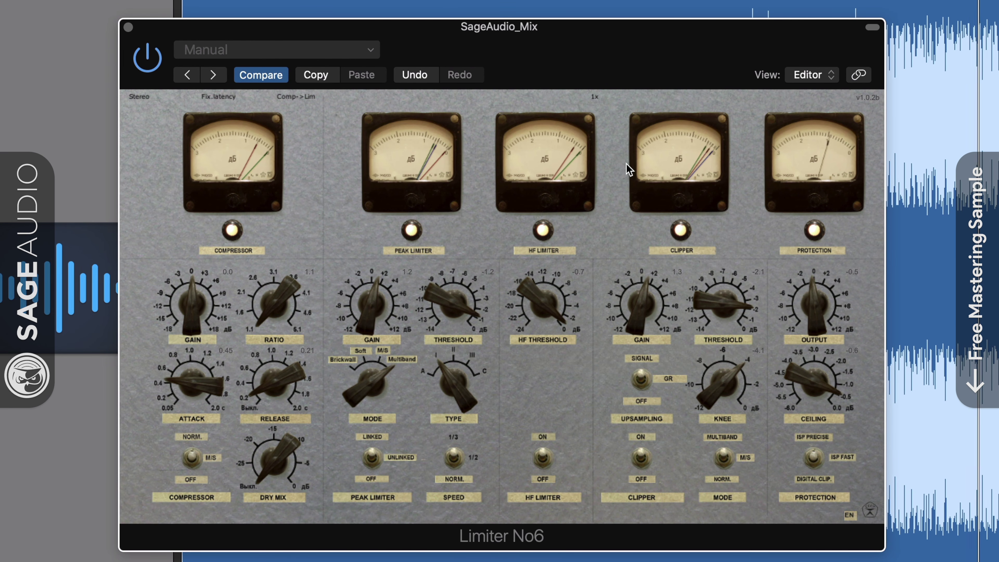
click(594, 96)
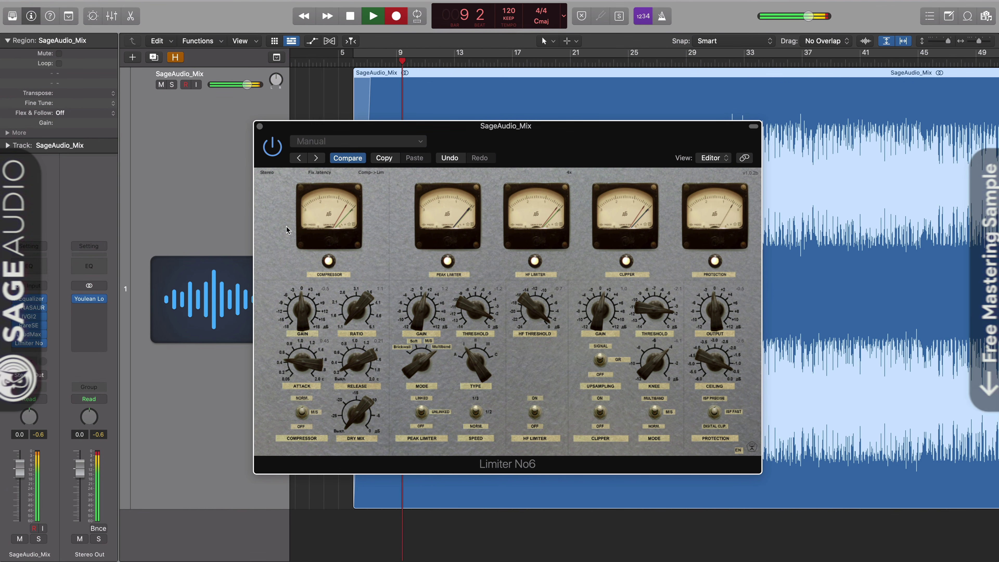
Step: Compare the clipper section bypassed versus active, then retune the Peak Limiter type
click(600, 412)
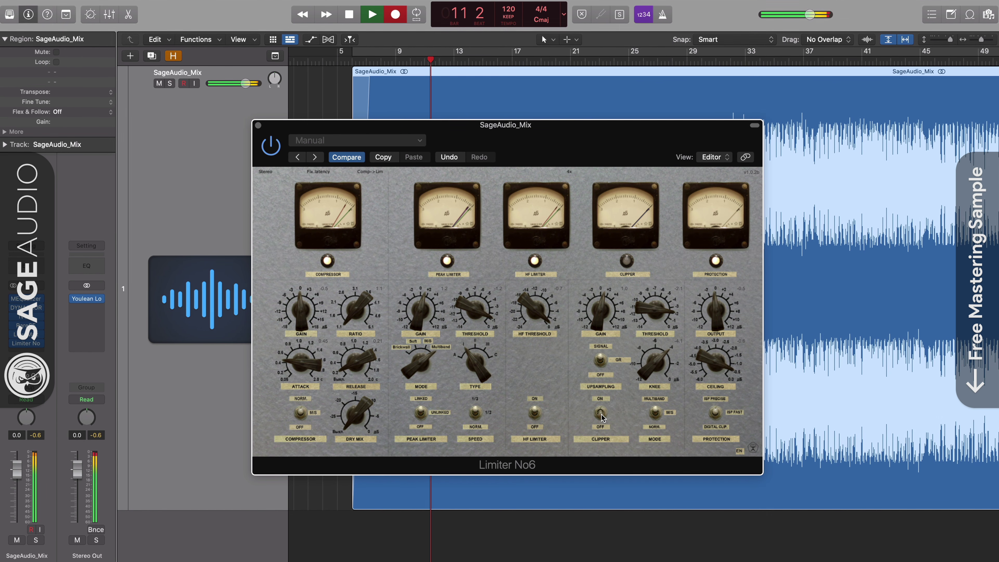
click(600, 413)
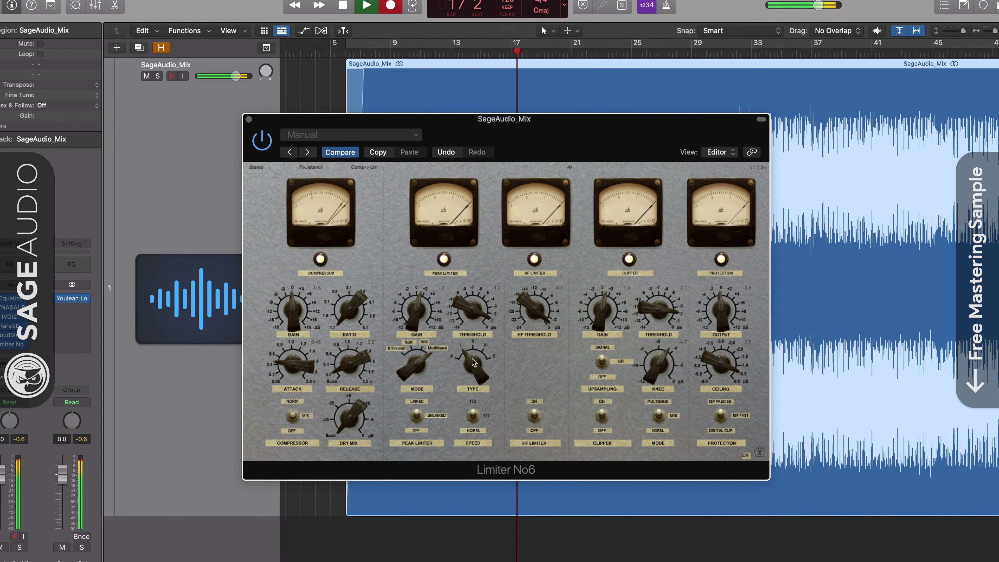
drag(472, 362, 466, 441)
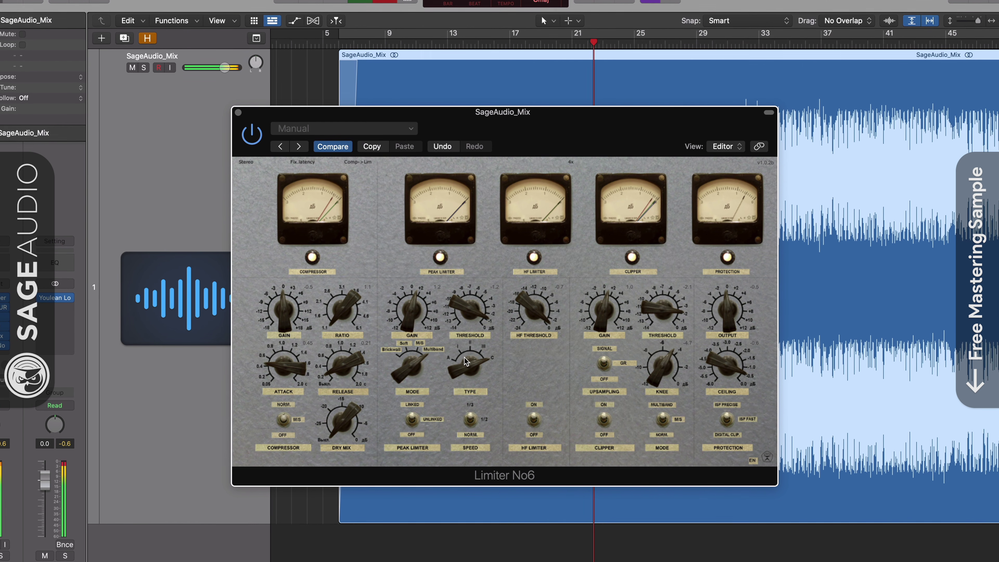
drag(461, 369, 447, 443)
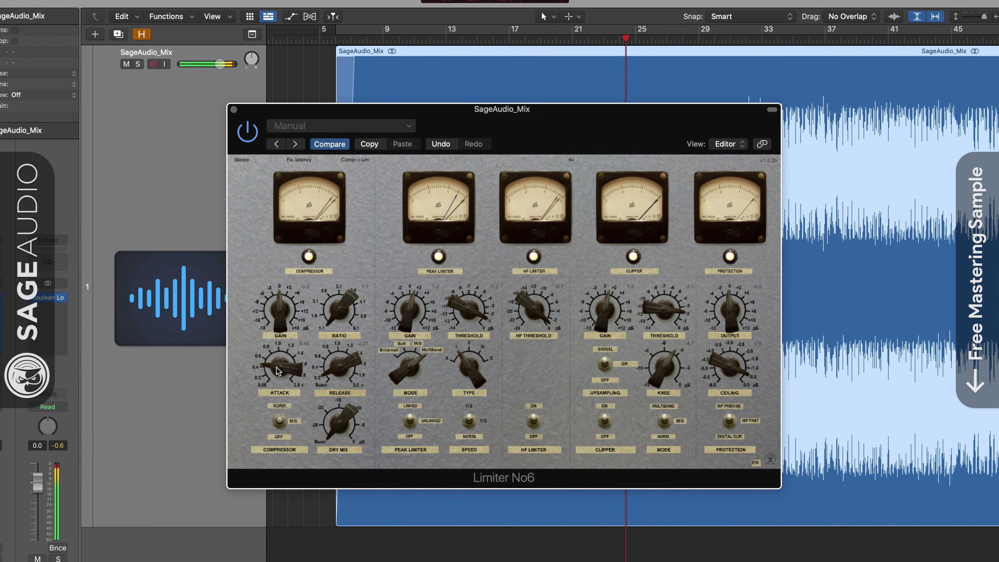
Step: Lengthen release from 0.21 to 0.34, set HF threshold to -7.2 and Peak Limiter threshold to -6.5
drag(336, 370, 280, 372)
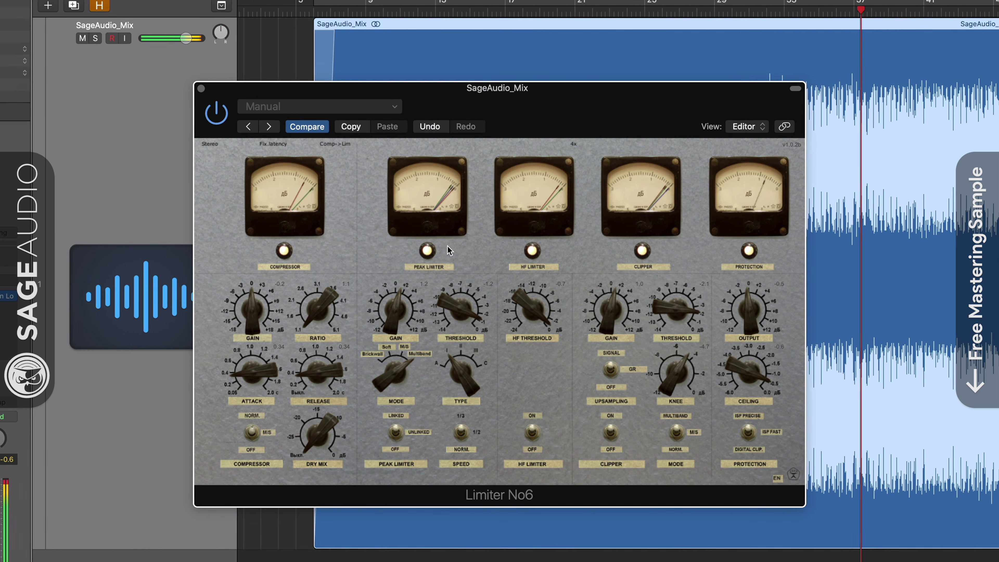
mouse_move(527, 314)
mouse_down()
mouse_move(523, 339)
mouse_move(521, 306)
mouse_up()
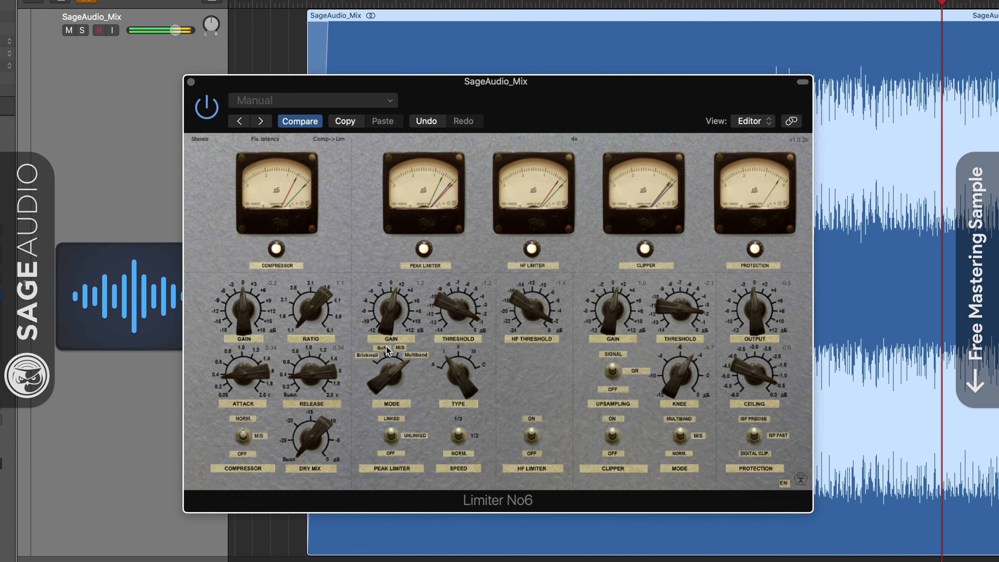
mouse_move(444, 302)
mouse_down()
mouse_move(436, 338)
mouse_move(441, 301)
mouse_up()
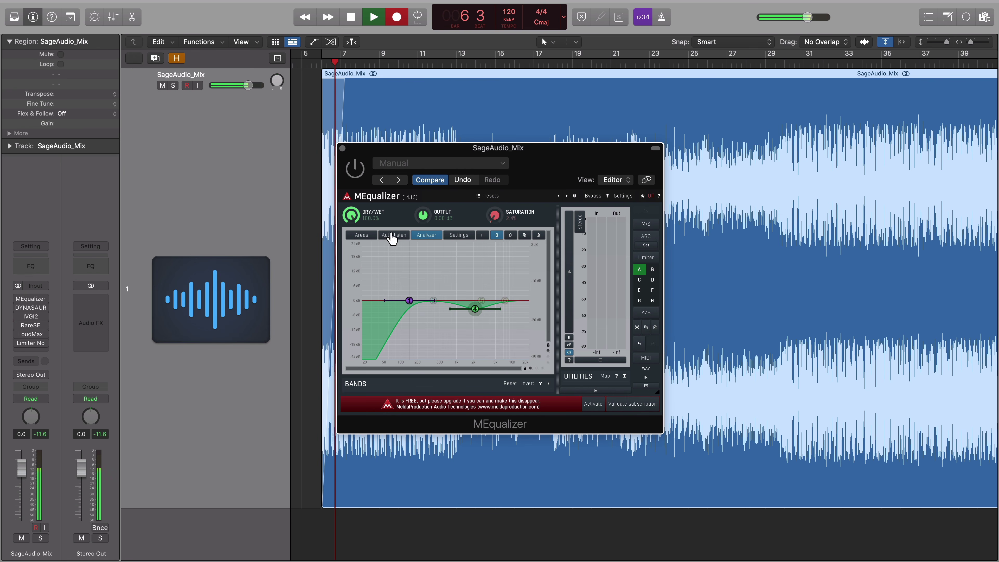
Step: Enable MEqualizer and the DYNASAUR dynamic equalizer, closing each window afterward
click(352, 171)
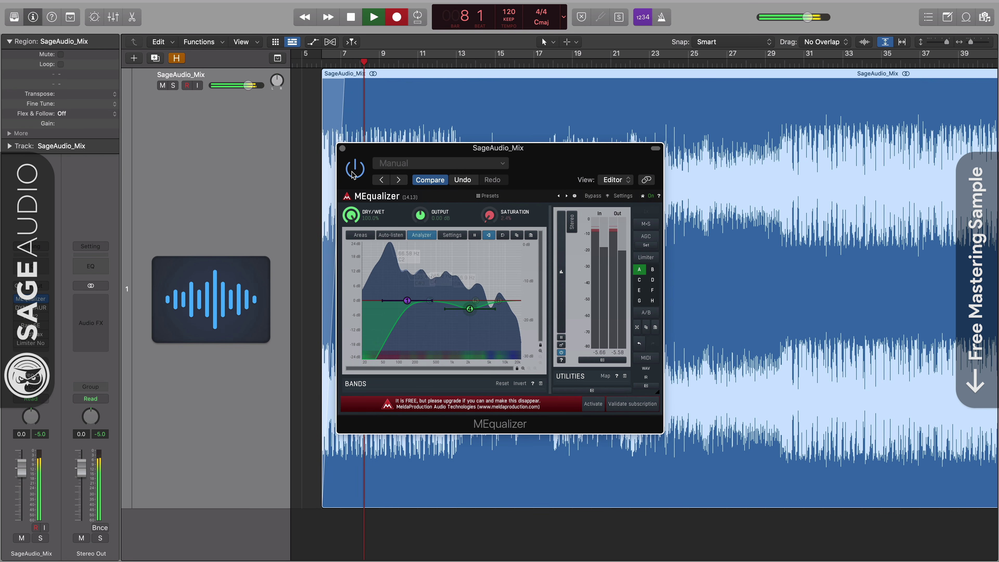
click(342, 148)
click(34, 310)
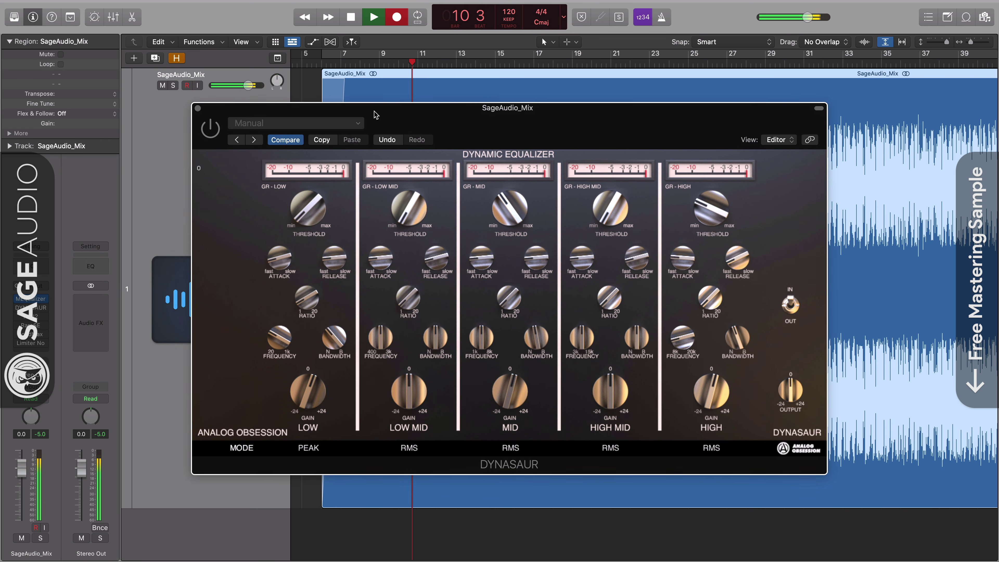
click(210, 129)
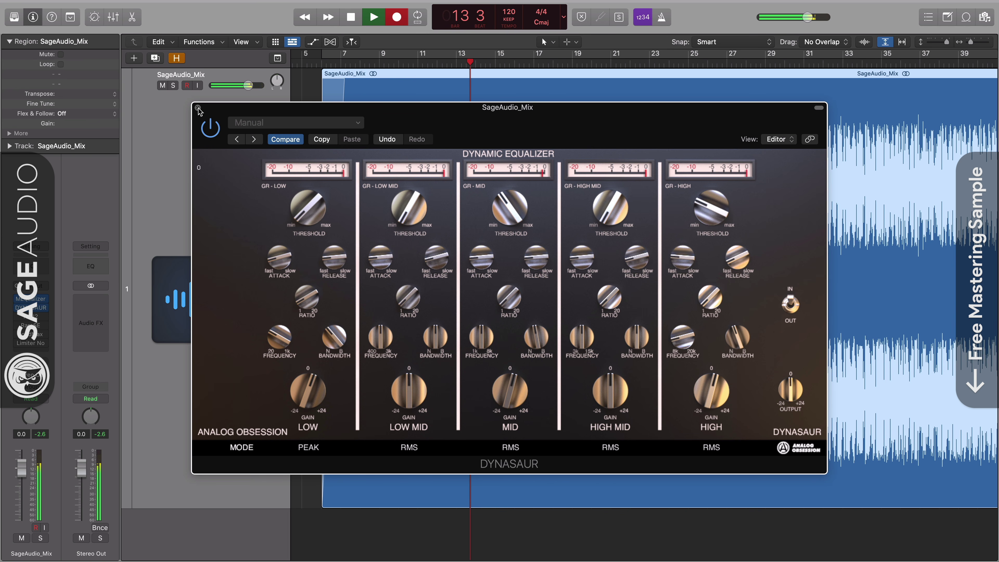
click(198, 108)
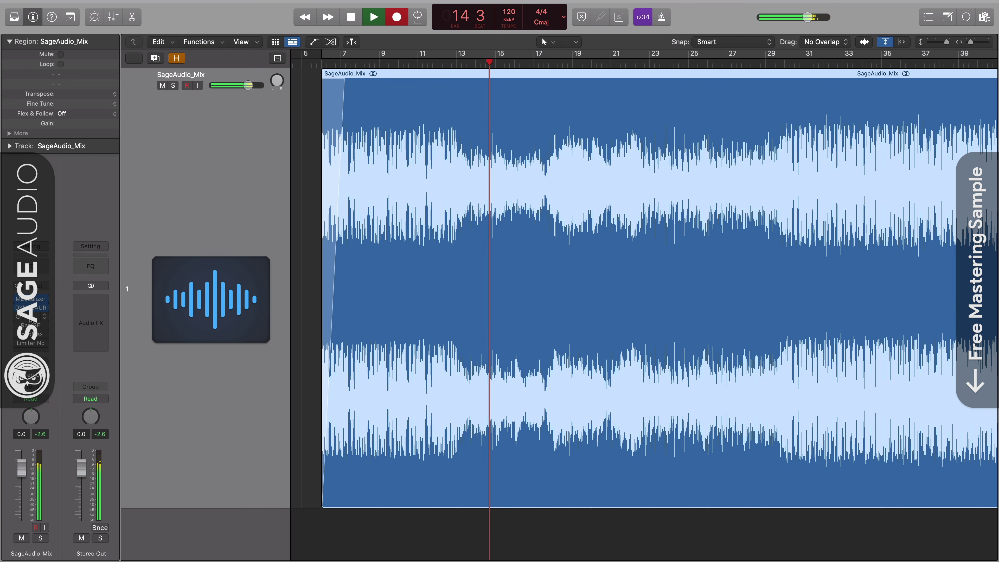
Step: Enable IVGI2, compare it bypassed versus active, and close its window
click(34, 316)
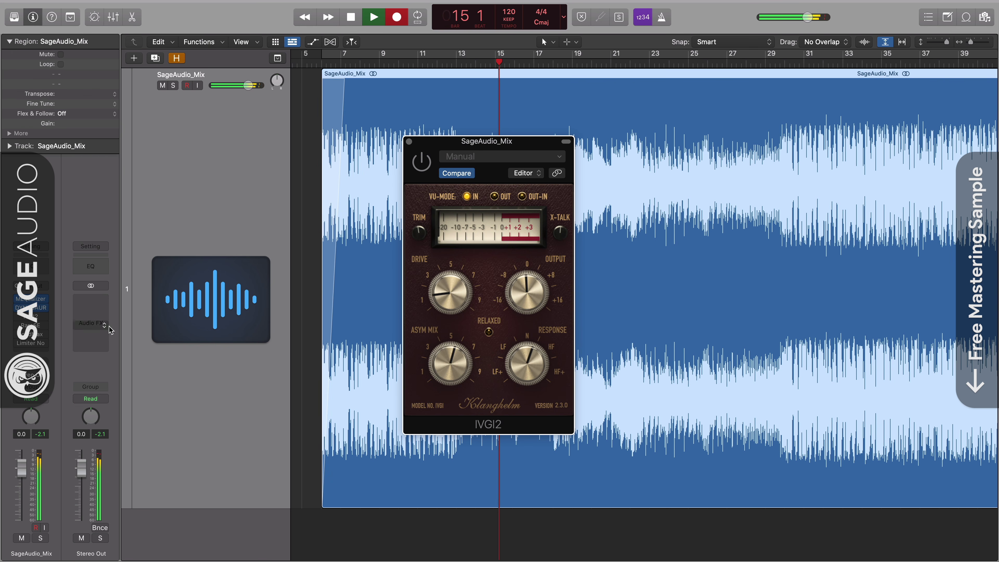
click(421, 161)
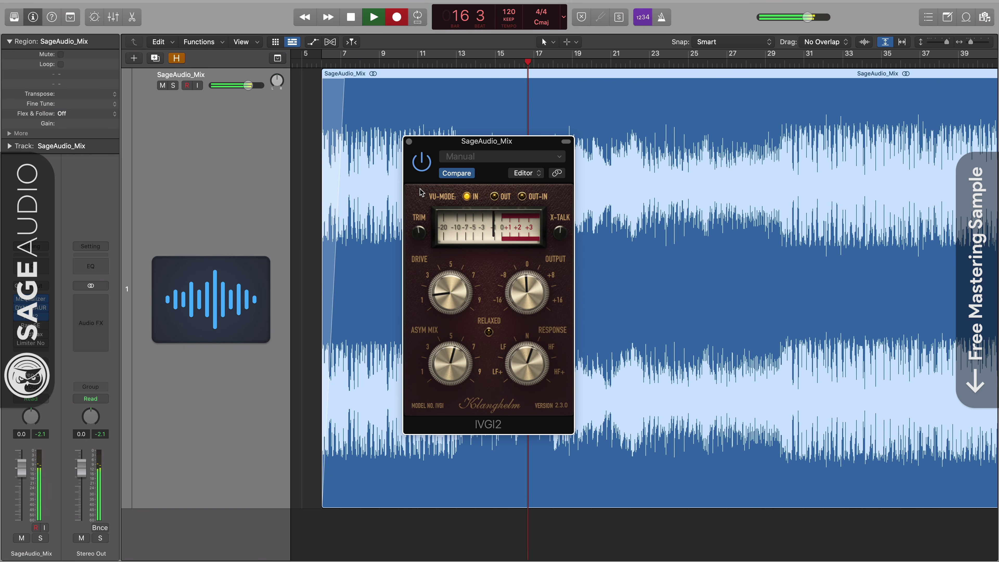
click(422, 162)
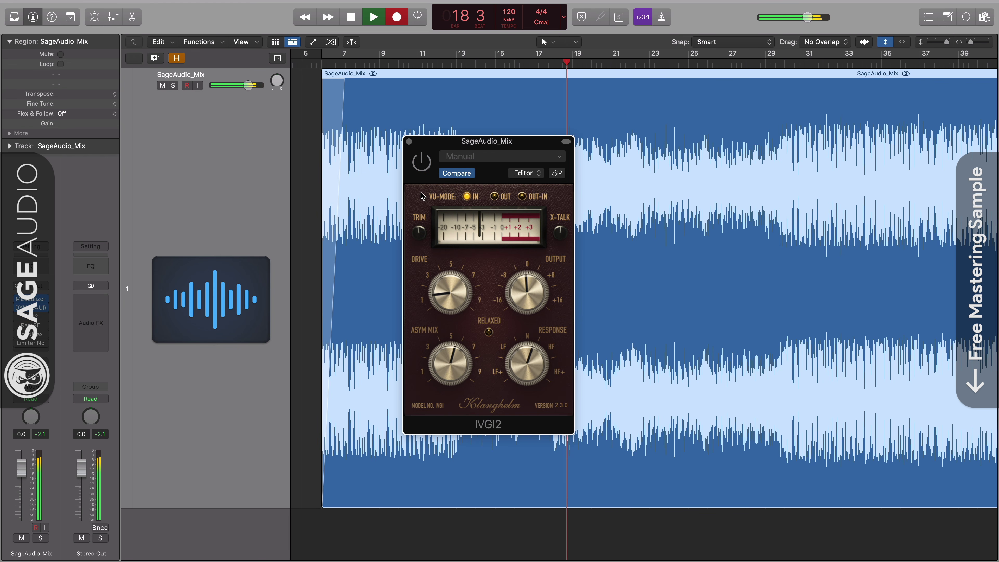
click(422, 162)
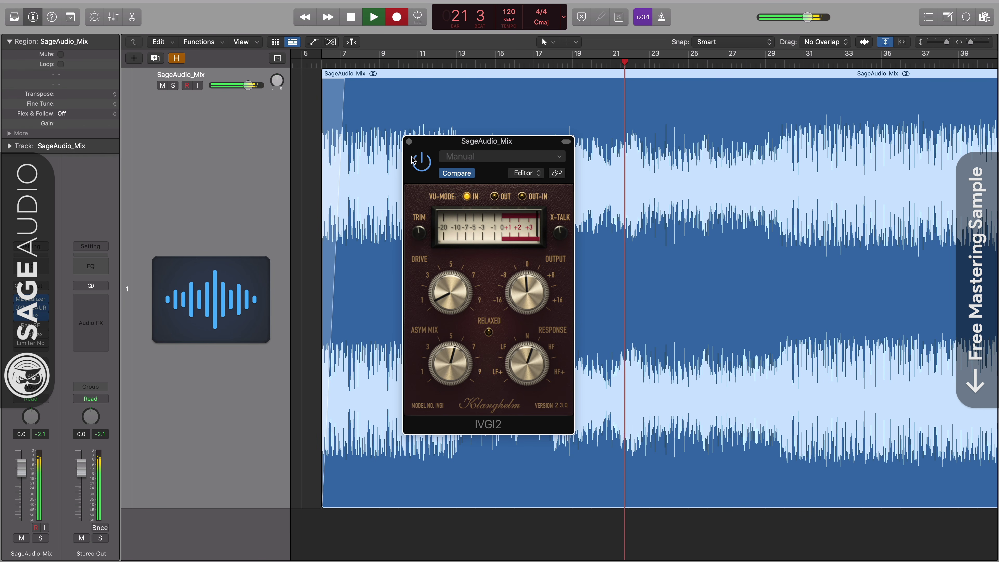
click(409, 141)
Step: Audition RareSE by toggling its LEFT/MID section, then close it
click(30, 325)
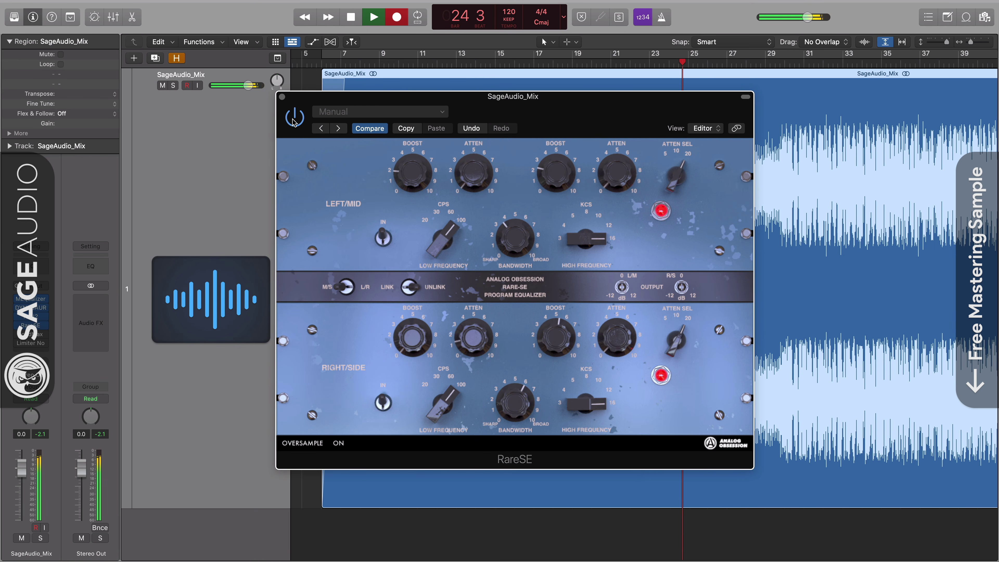
click(384, 238)
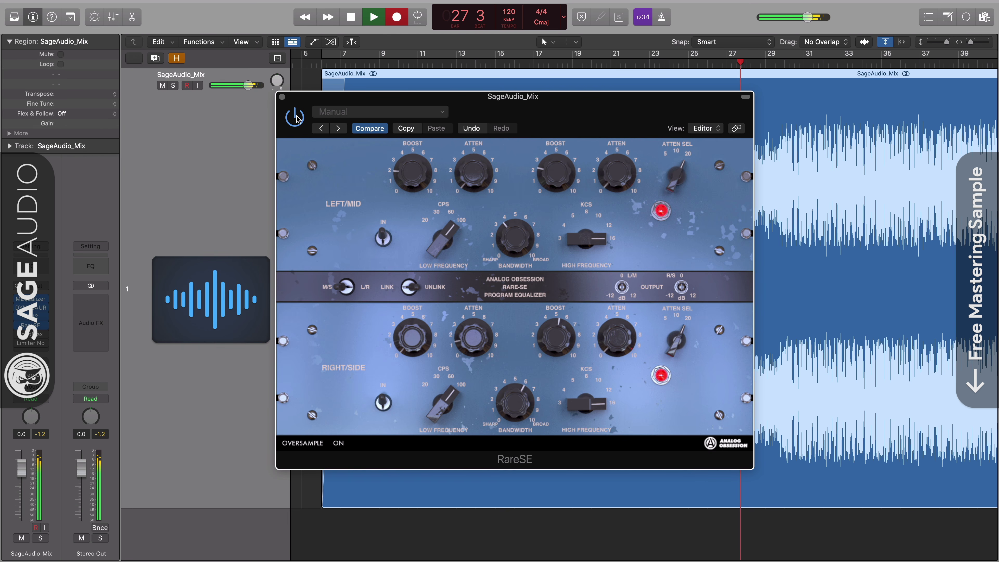
click(30, 325)
click(30, 334)
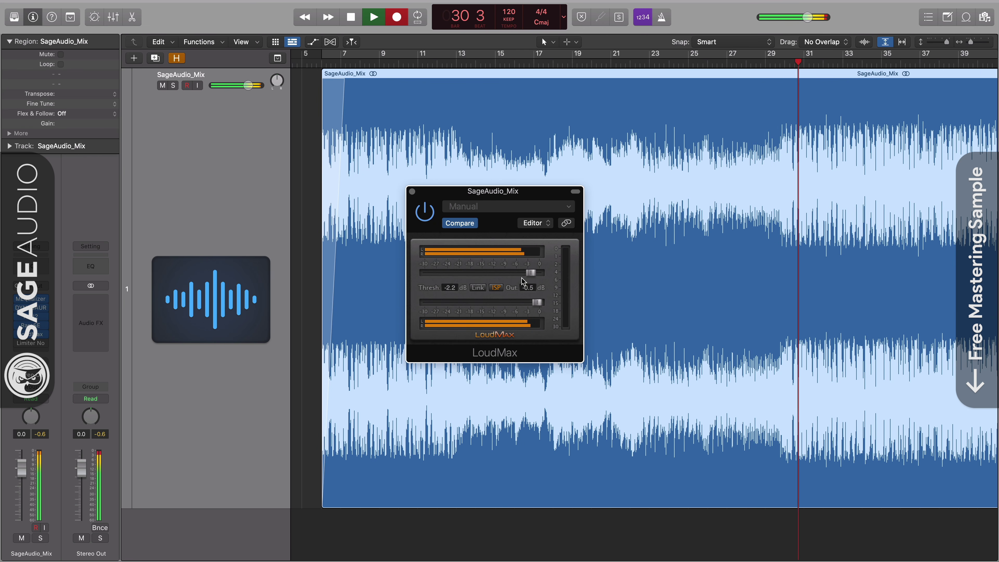
Step: Nudge LoudMax's threshold, then compare Limiter No6 bypassed versus active, leaving it on
mouse_move(530, 273)
mouse_down()
mouse_move(545, 276)
mouse_move(532, 278)
mouse_up()
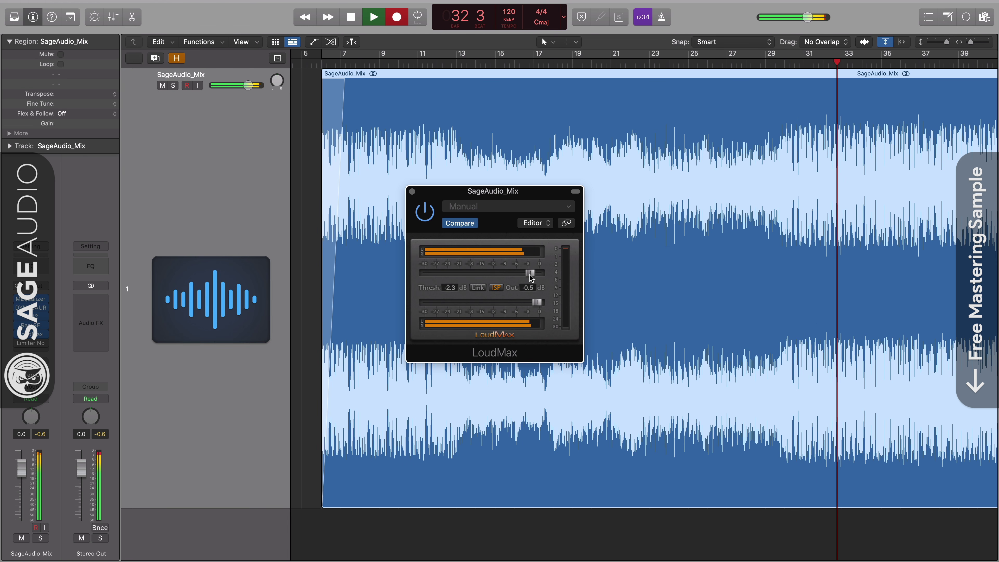
click(412, 192)
click(31, 343)
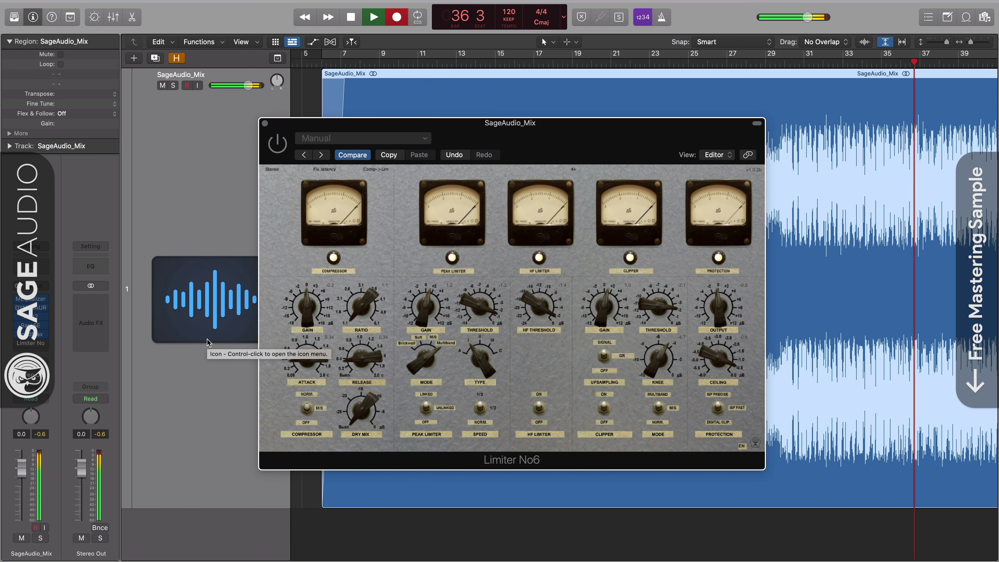
click(276, 146)
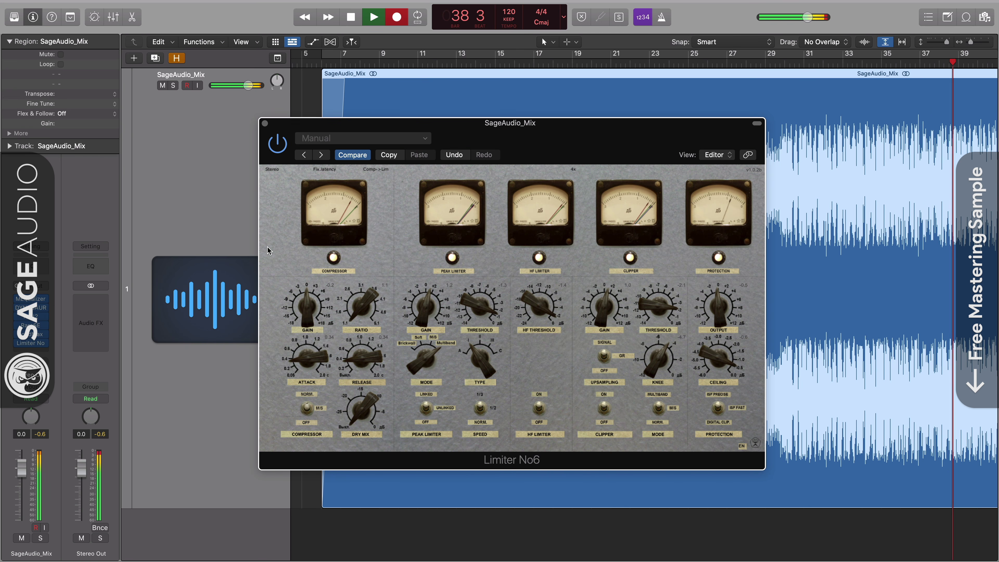
click(276, 145)
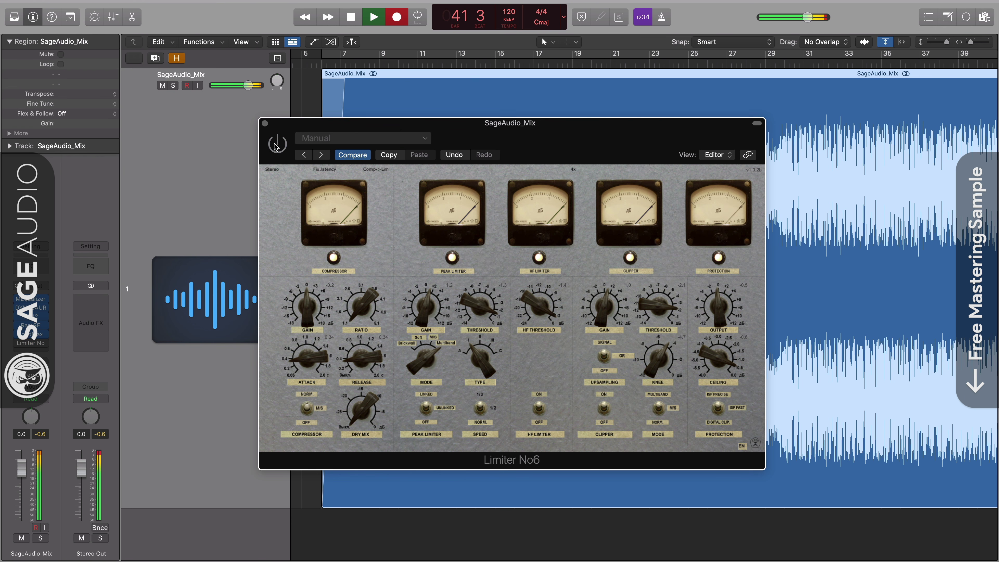
click(277, 145)
click(265, 123)
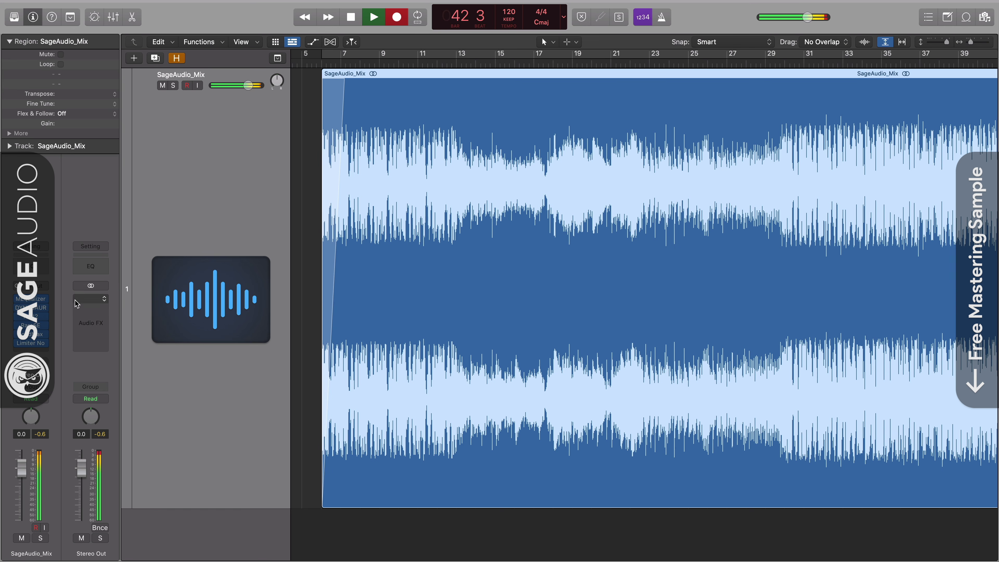
click(31, 246)
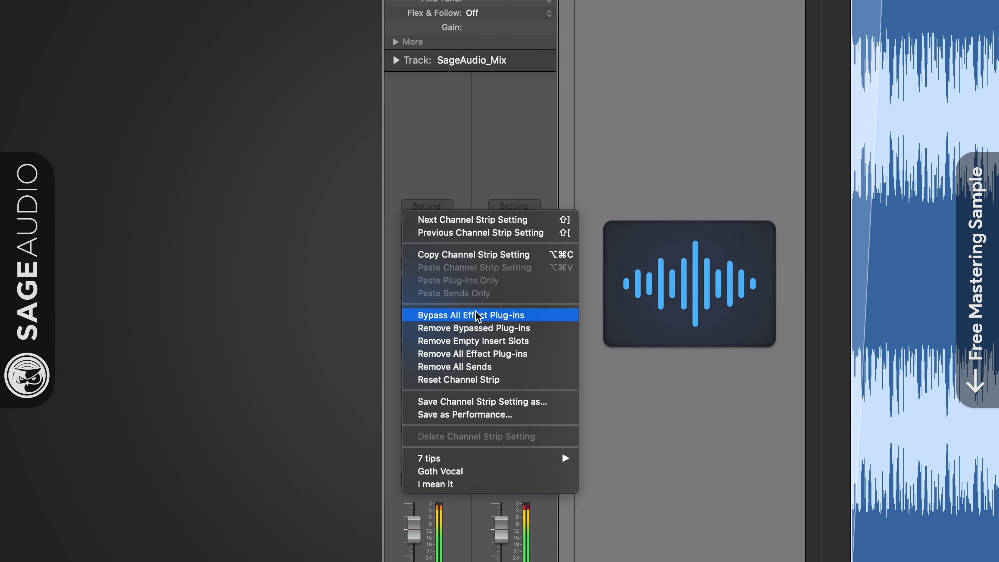
click(458, 316)
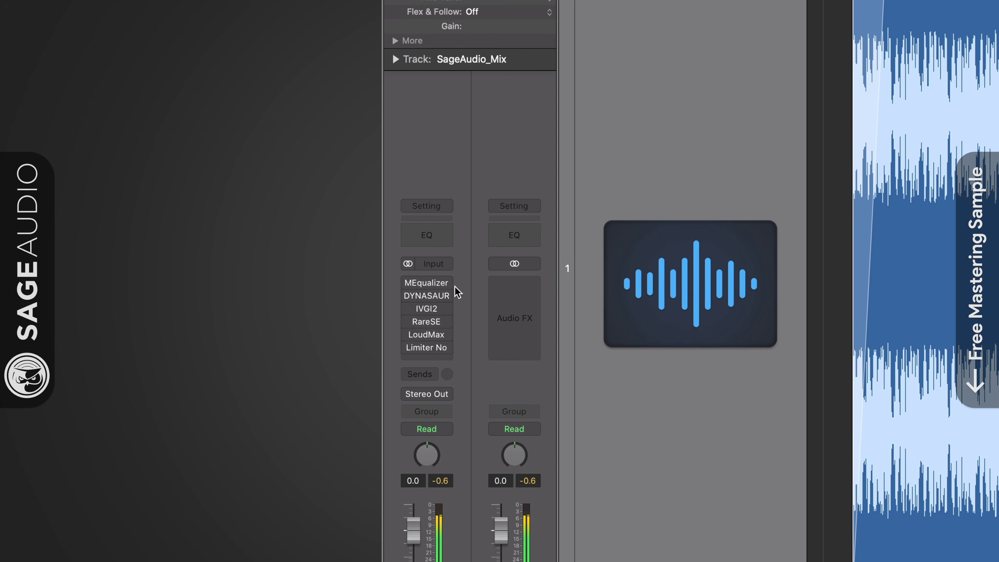
click(429, 210)
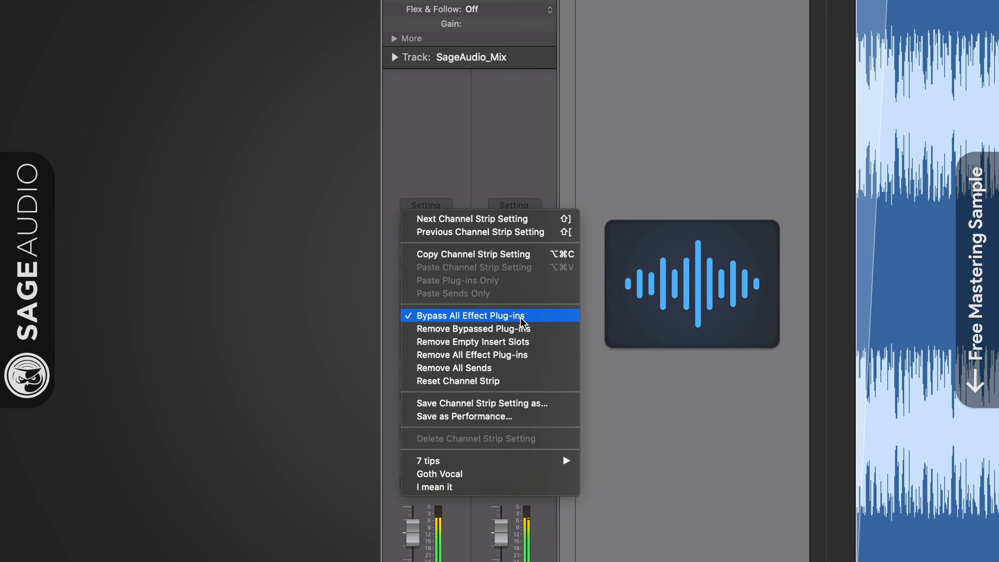
click(520, 317)
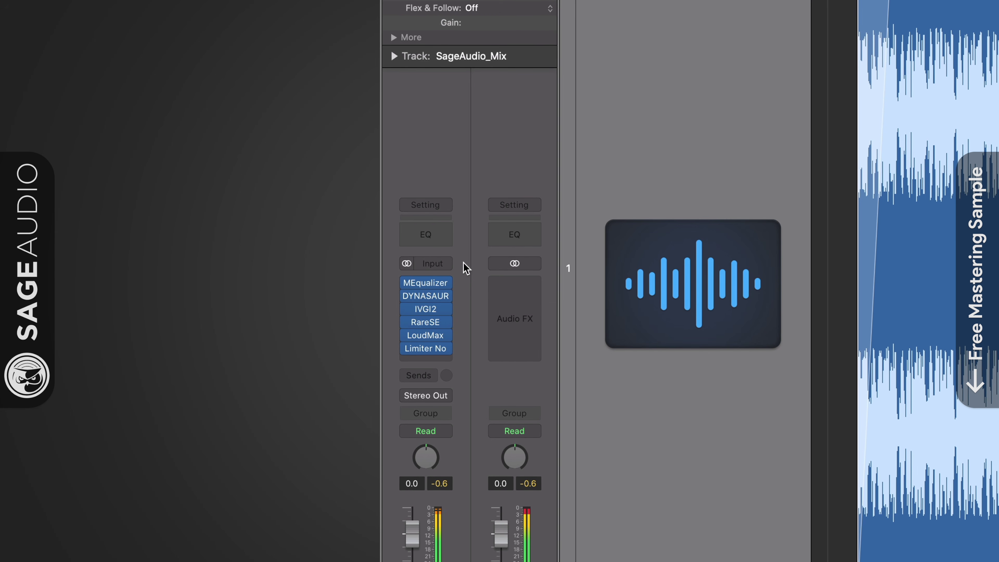
click(421, 208)
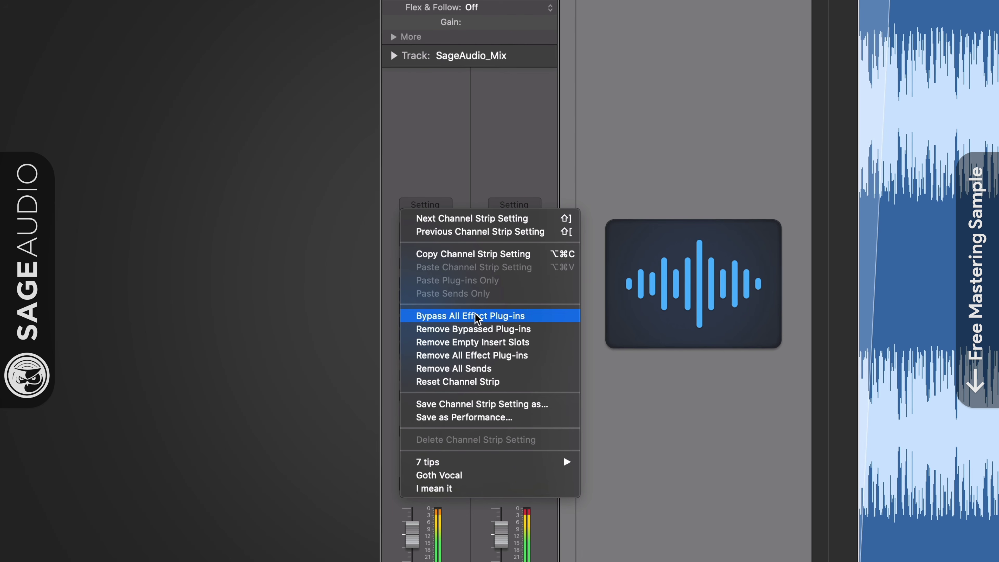
click(505, 317)
click(432, 205)
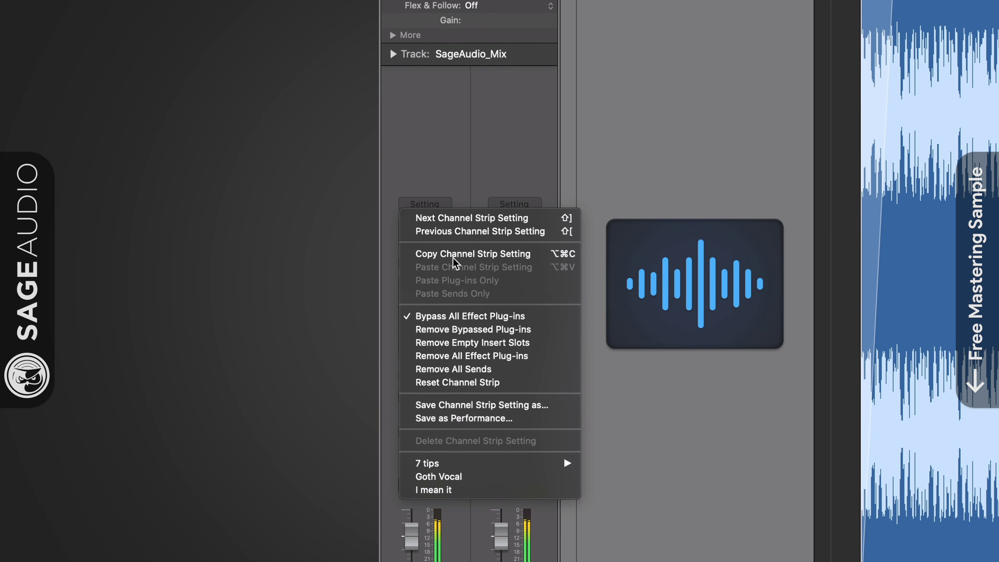
click(529, 318)
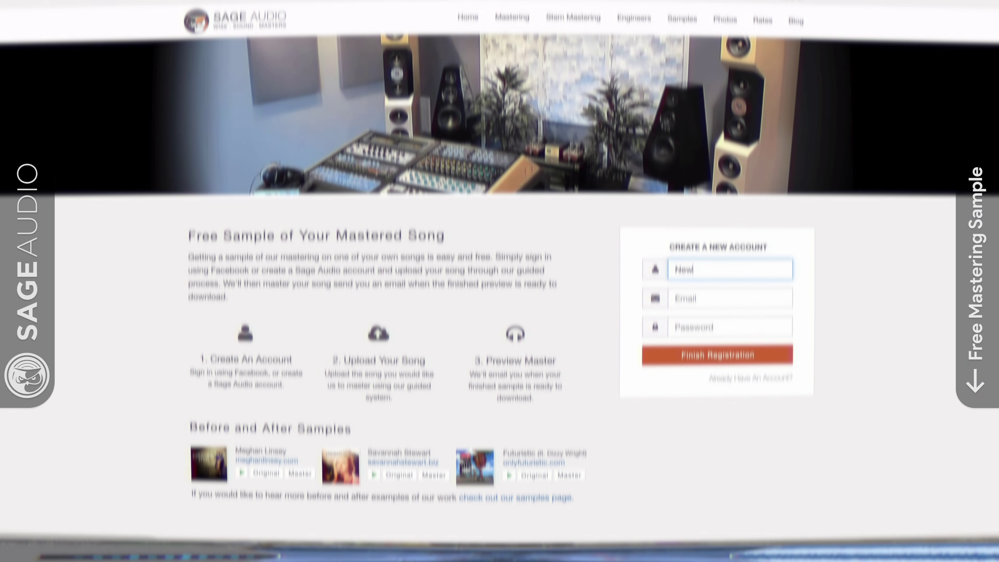
Step: Fill in the registration form with the artist name, e-mail address and password
text(NewArti)
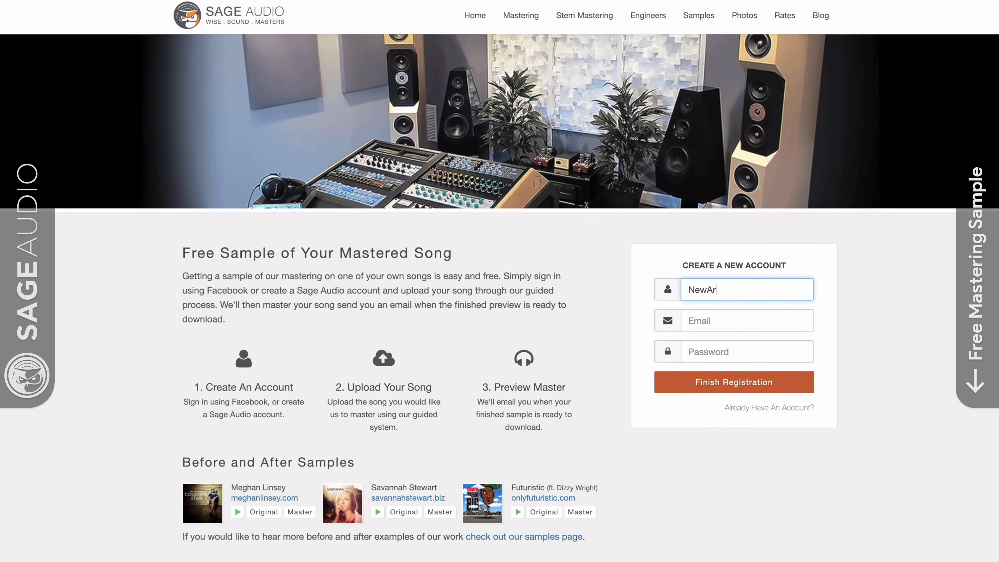
text(st)
key(Tab)
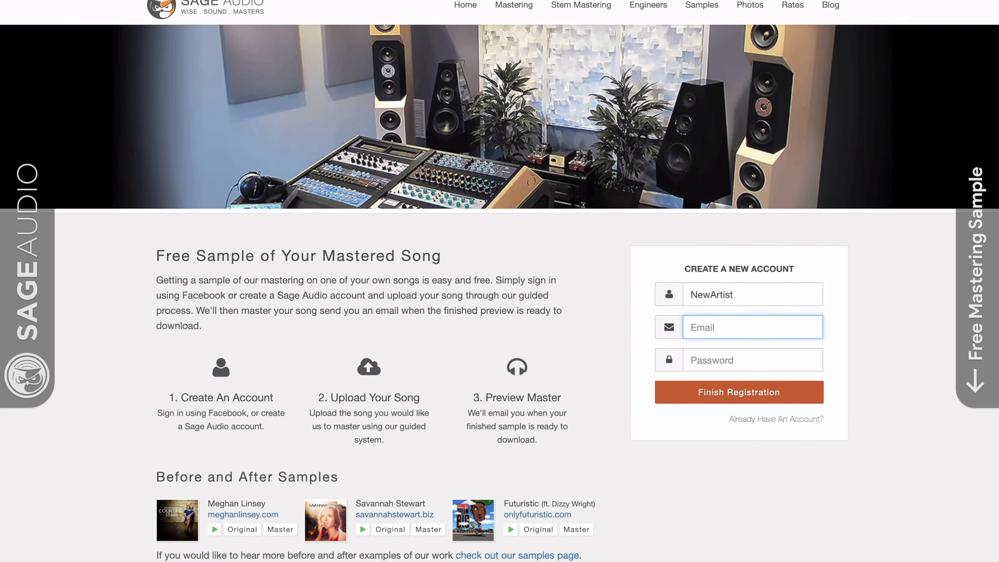
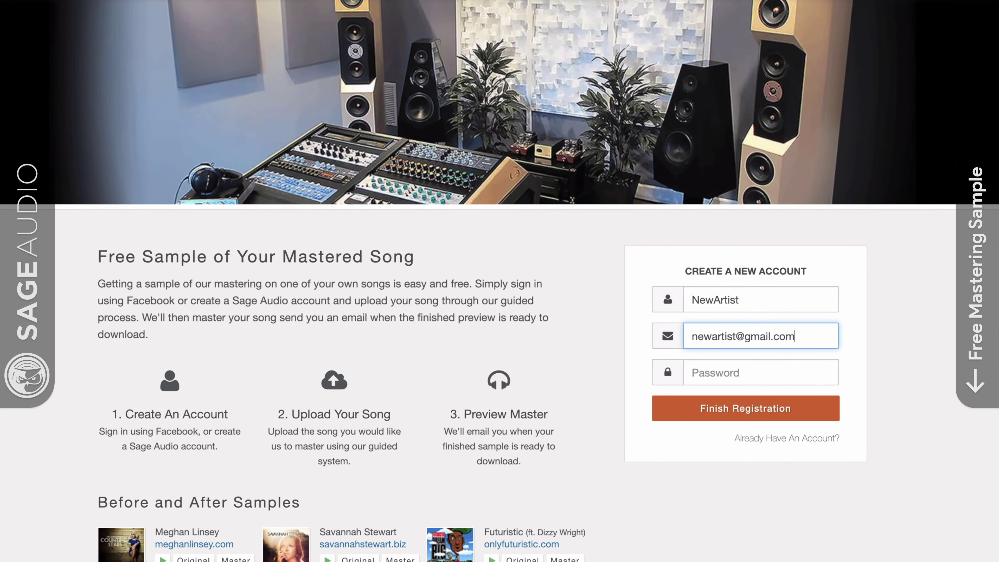
key(Tab)
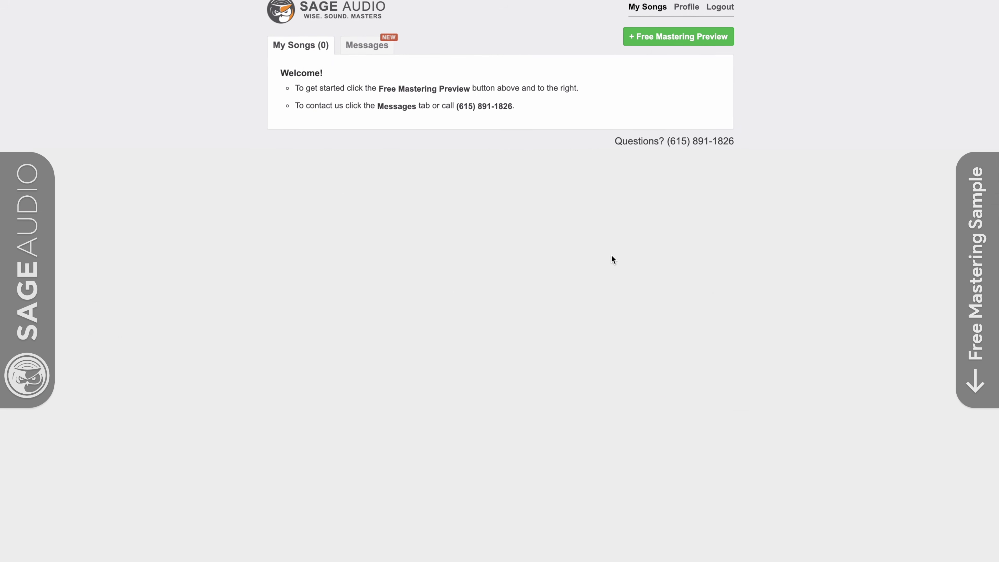
Step: Start a new free mastering preview and begin entering the song name 'New S'
click(649, 42)
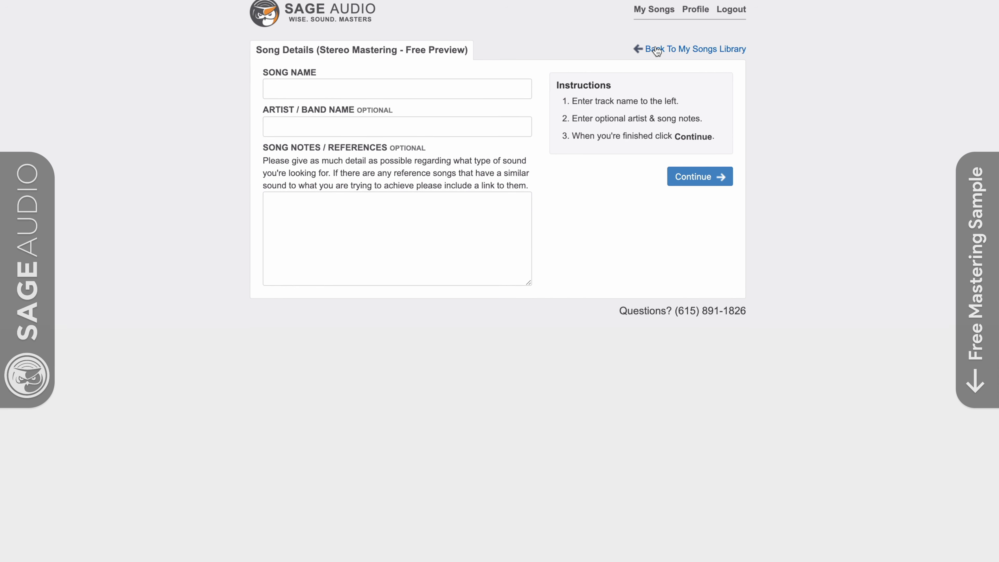
click(527, 89)
text(New)
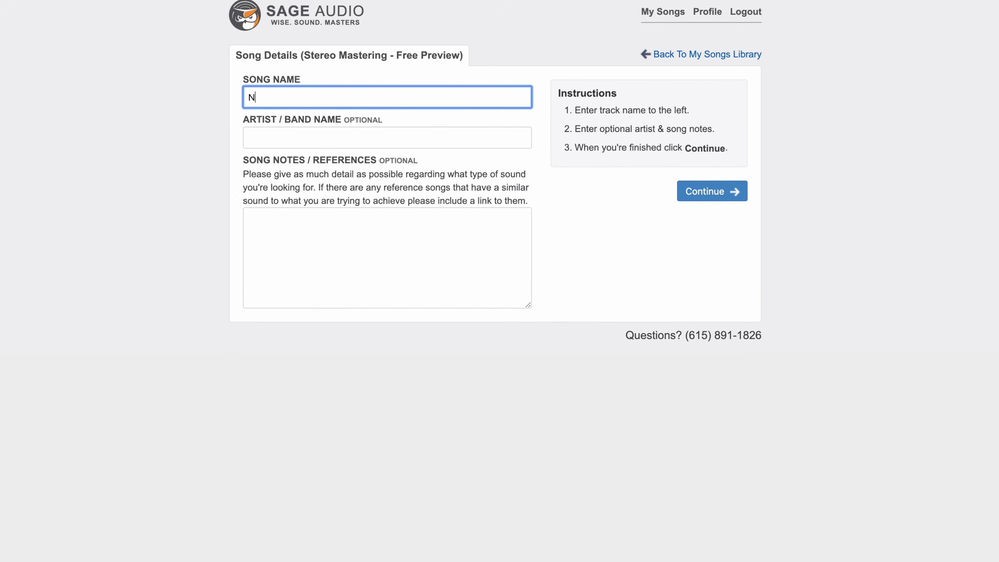
text( S)
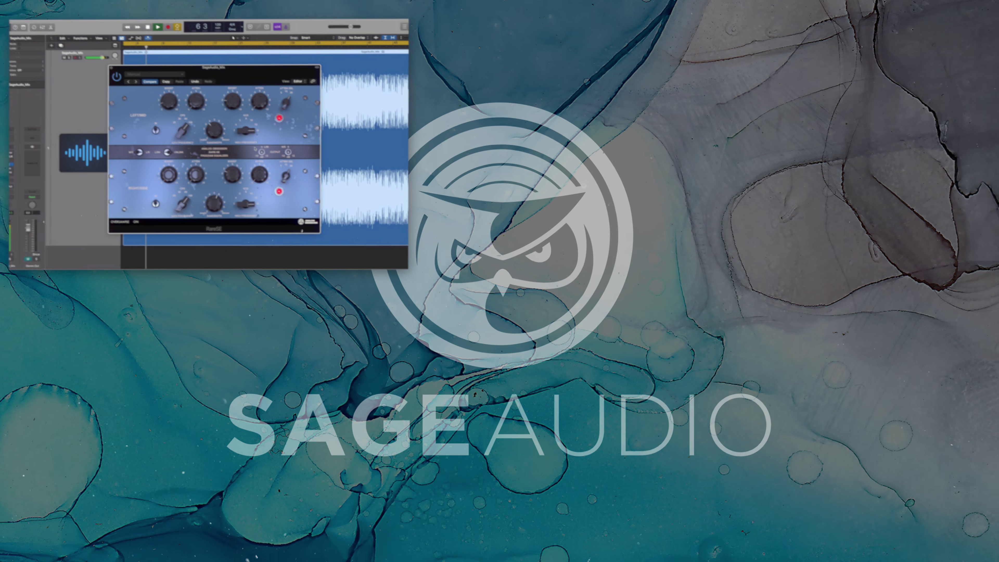